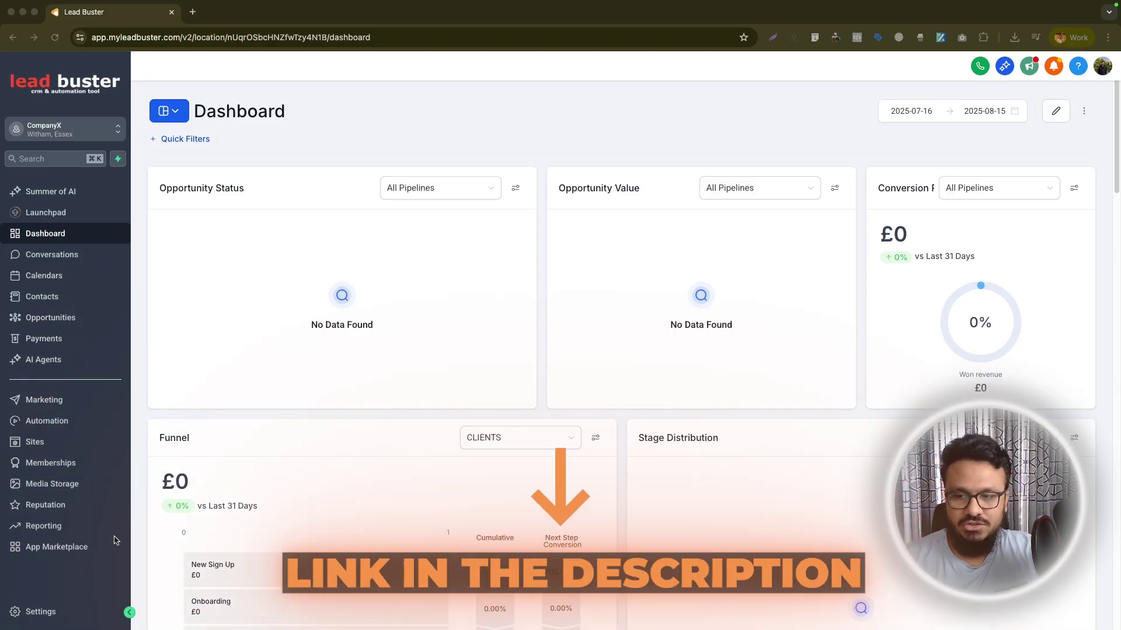
Copy the permanent booking link of the Book An Appointment With Me calendar from Calendars settings.
{"action": "left_click", "coordinate": [40, 613]}
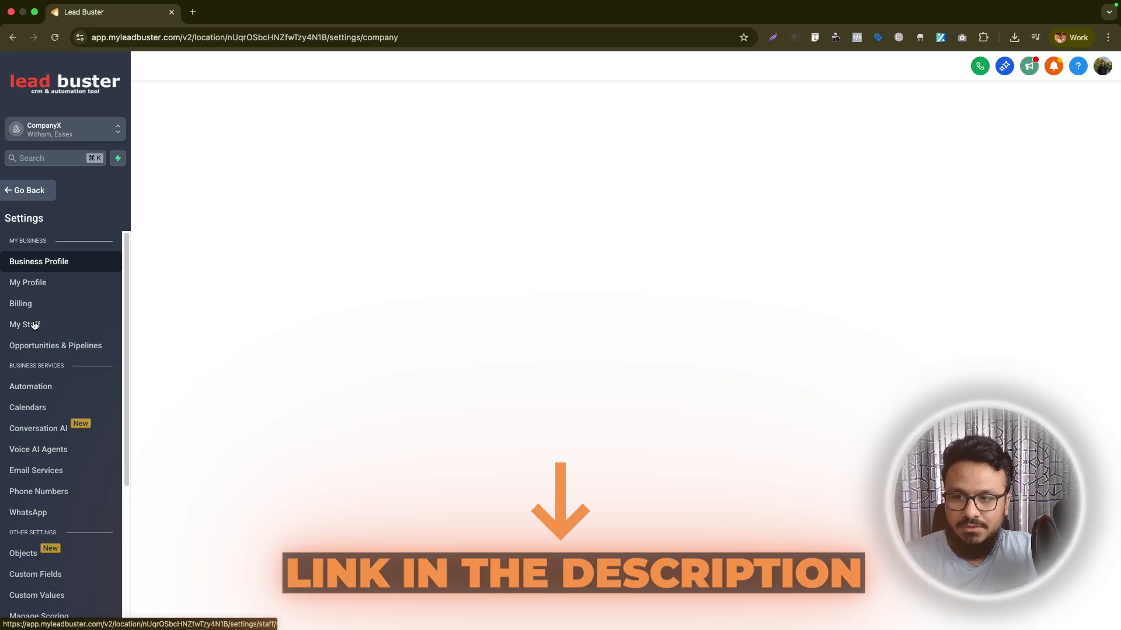
{"action": "left_click", "coordinate": [35, 415]}
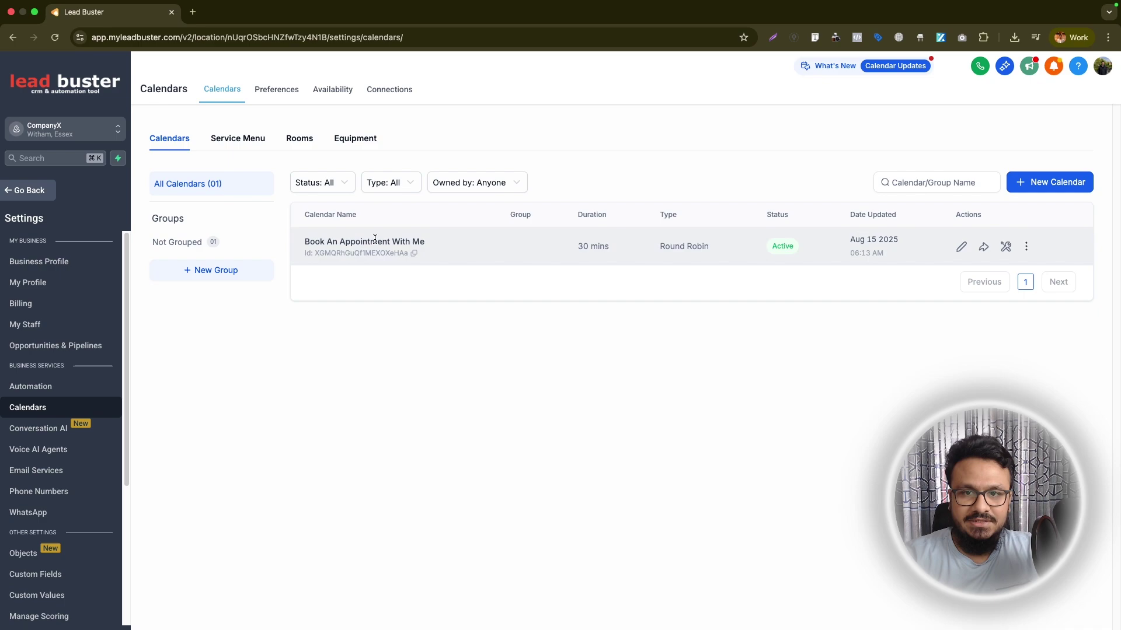
{"action": "left_click", "coordinate": [983, 247]}
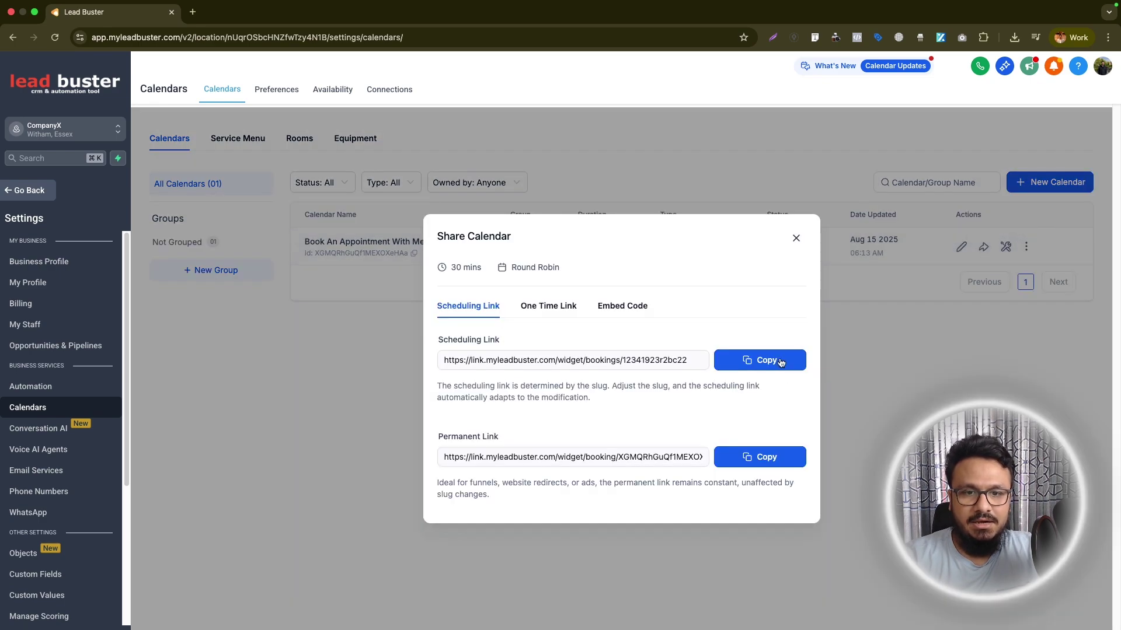
{"action": "left_click", "coordinate": [775, 457]}
Load the copied booking link in a new tab and open Enter Details for the 01:00 PM Aug 15 slot.
{"action": "left_click", "coordinate": [191, 27]}
{"action": "key", "text": "super+v"}
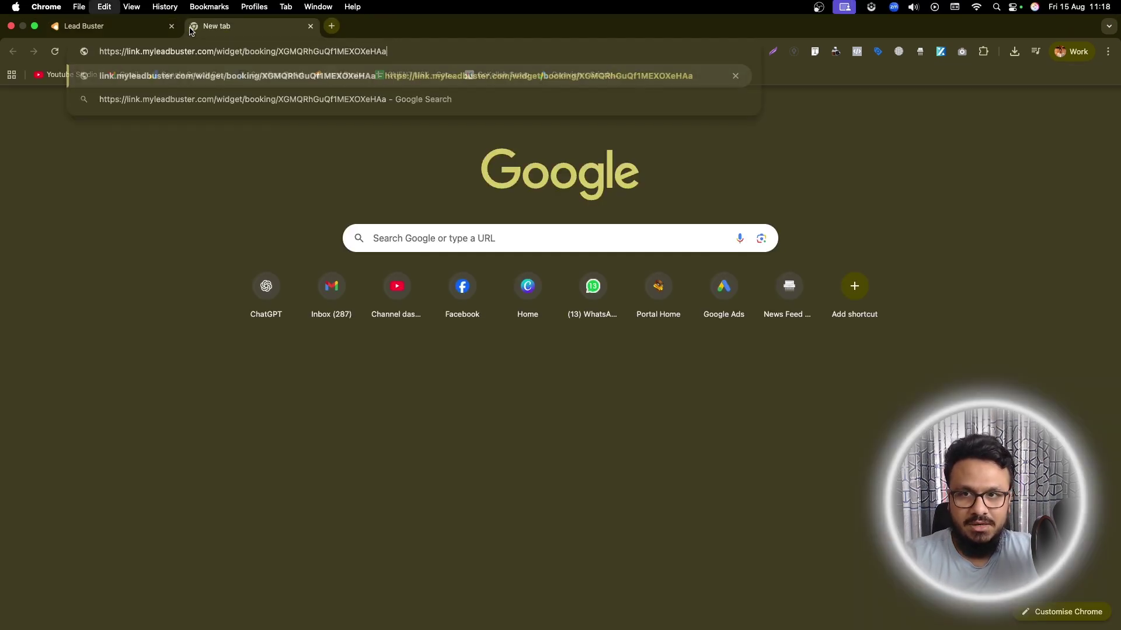
{"action": "key", "text": "Return"}
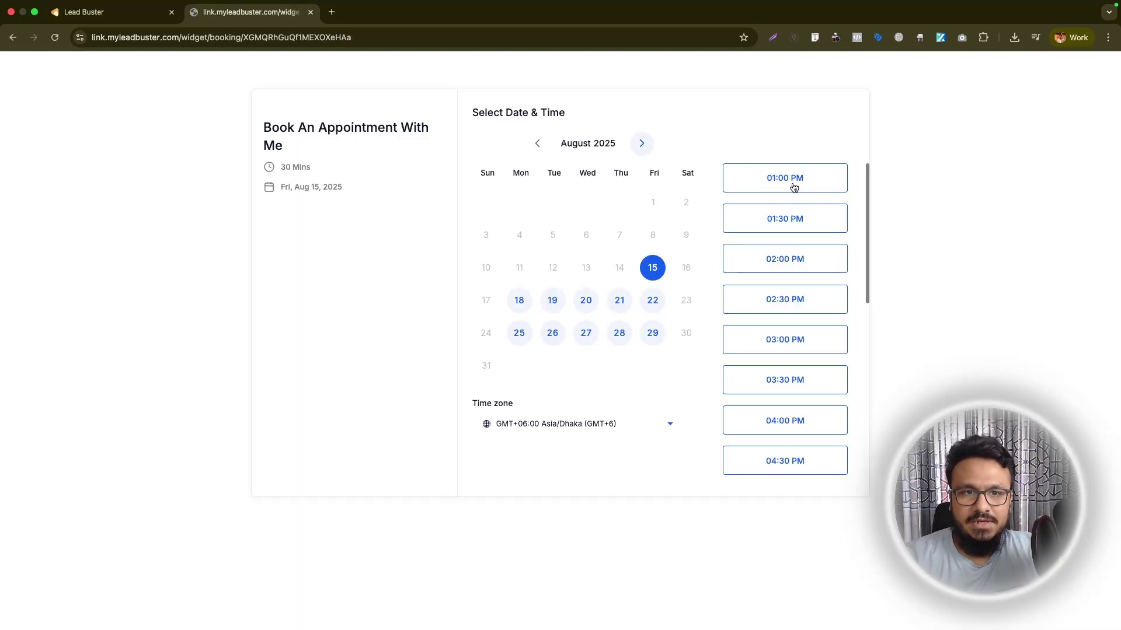
{"action": "left_click", "coordinate": [791, 177]}
{"action": "left_click", "coordinate": [817, 177]}
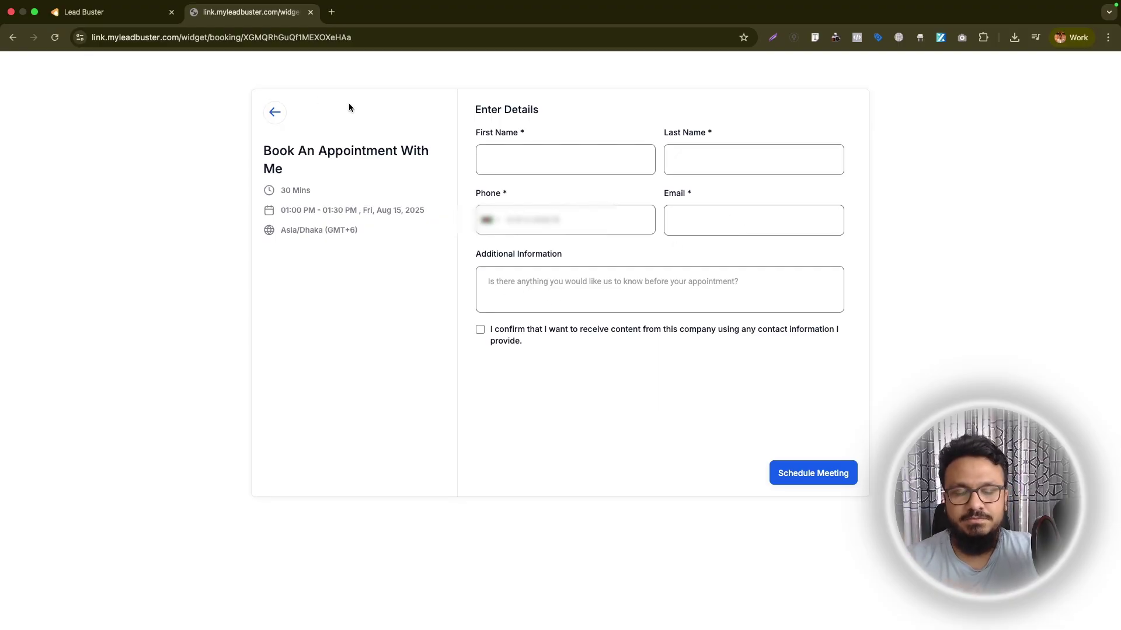
Go to Sites > Forms and create a blank form from scratch, Form 5.
{"action": "left_click", "coordinate": [105, 11]}
{"action": "left_click", "coordinate": [14, 196]}
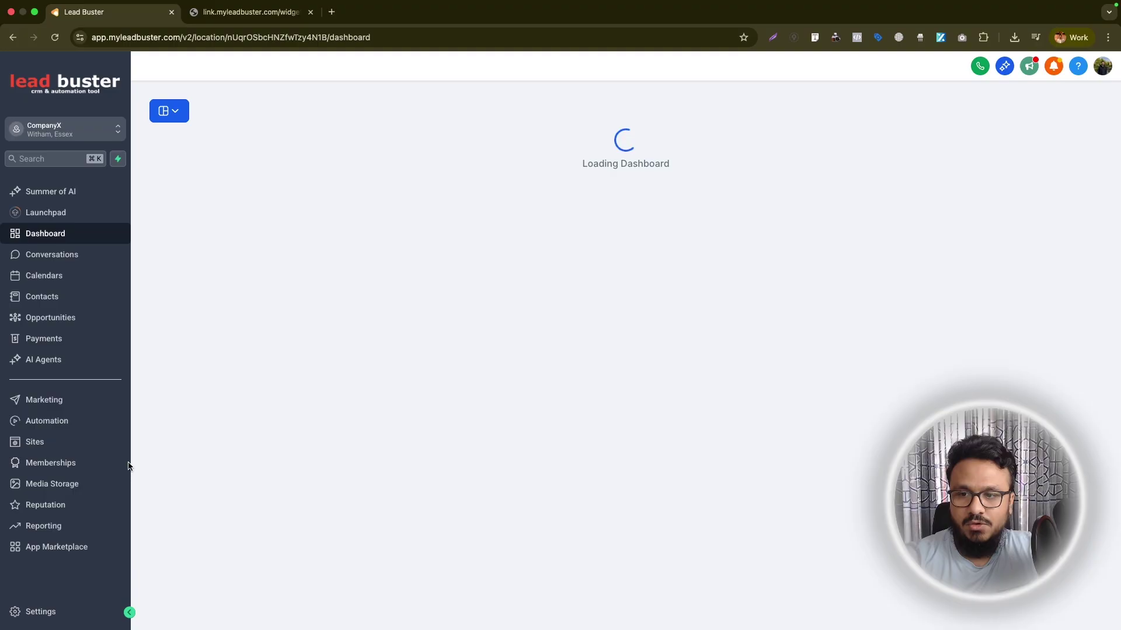
{"action": "left_click", "coordinate": [122, 442]}
{"action": "mouse_move", "coordinate": [579, 96]}
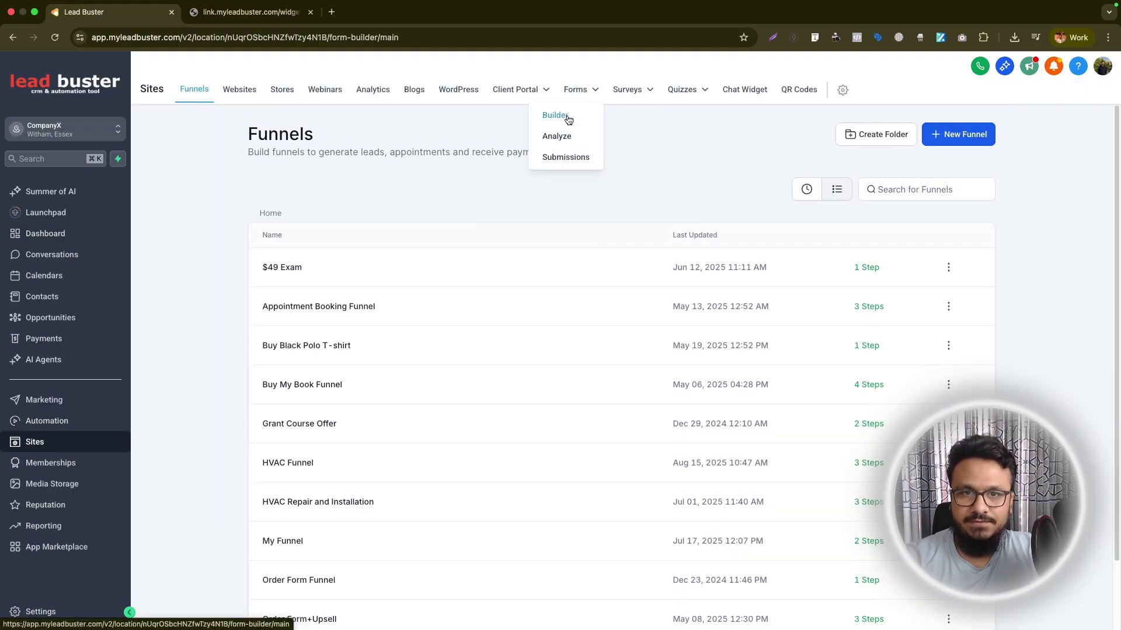
{"action": "left_click", "coordinate": [564, 116]}
{"action": "left_click", "coordinate": [960, 136]}
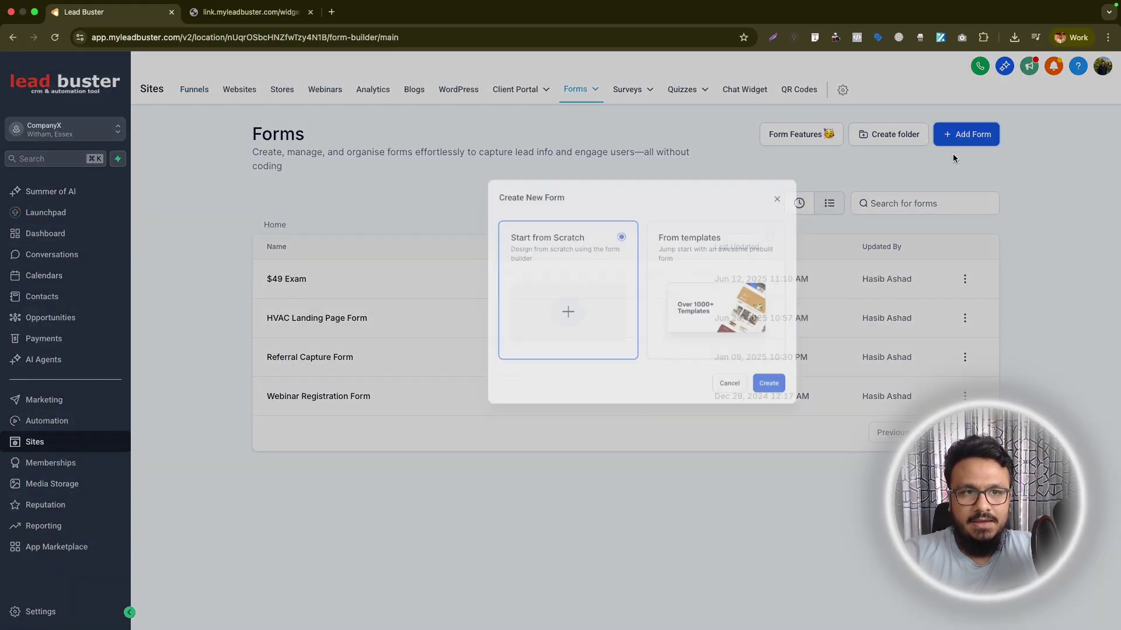
{"action": "left_click", "coordinate": [716, 456]}
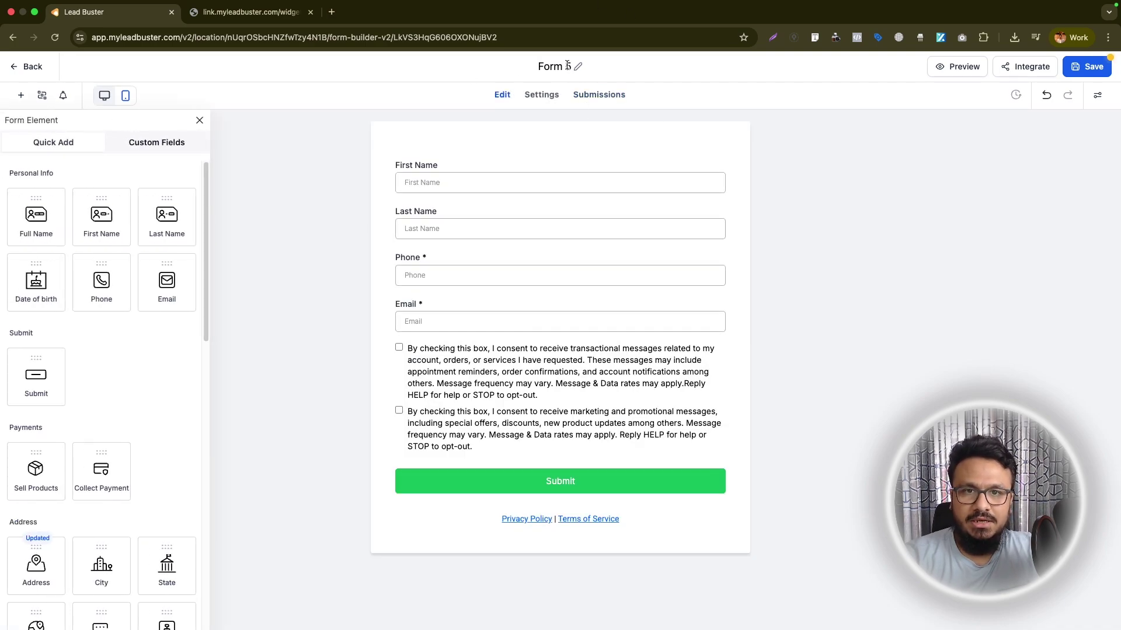
Rename the form title to 'Calendar Form'.
{"action": "left_click", "coordinate": [567, 66]}
{"action": "type", "text": "Calendar Form"}
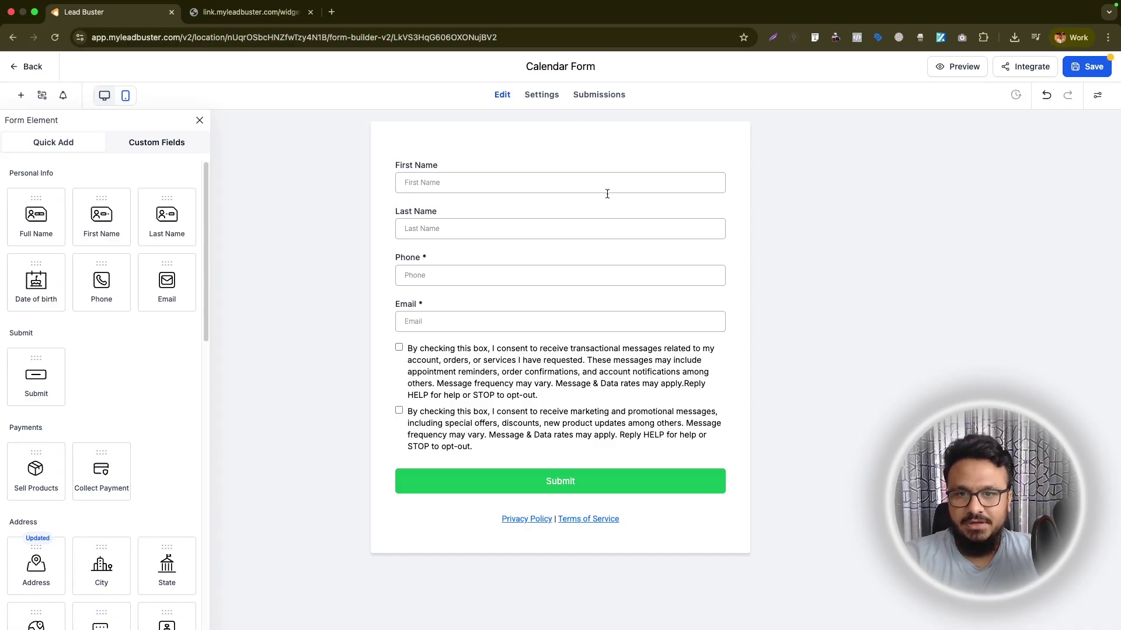
{"action": "key", "text": "Return"}
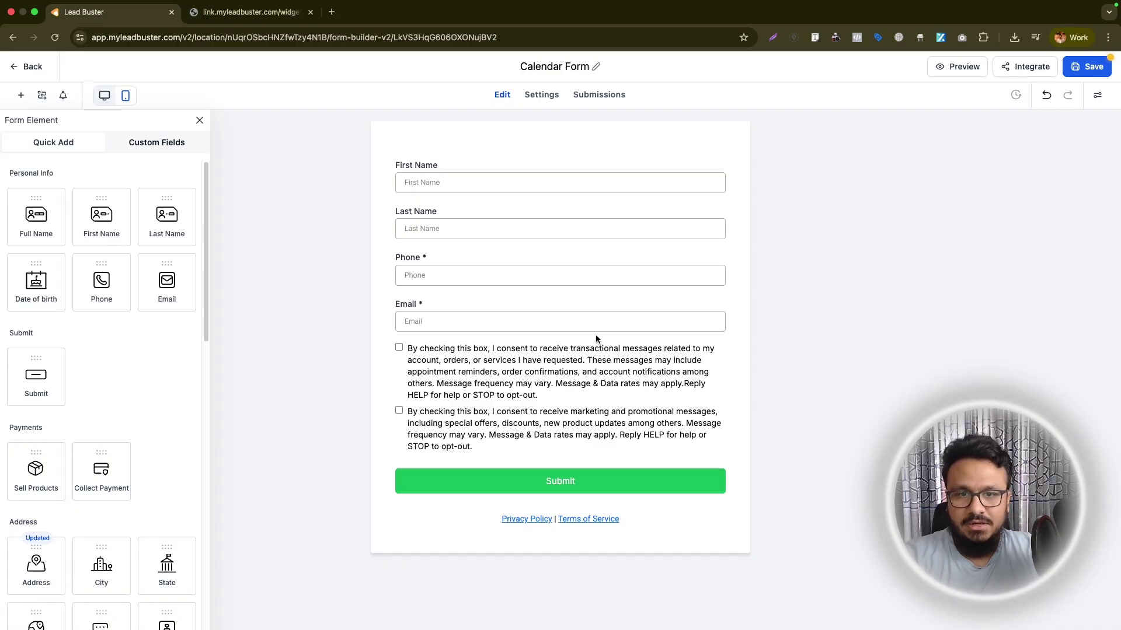
Replace the consent blocks with one T&C checkbox and remove the privacy/terms text below Submit.
{"action": "left_click", "coordinate": [645, 362]}
{"action": "left_click", "coordinate": [720, 345]}
{"action": "scroll", "coordinate": [75, 523], "scroll_direction": "down", "scroll_amount": 4}
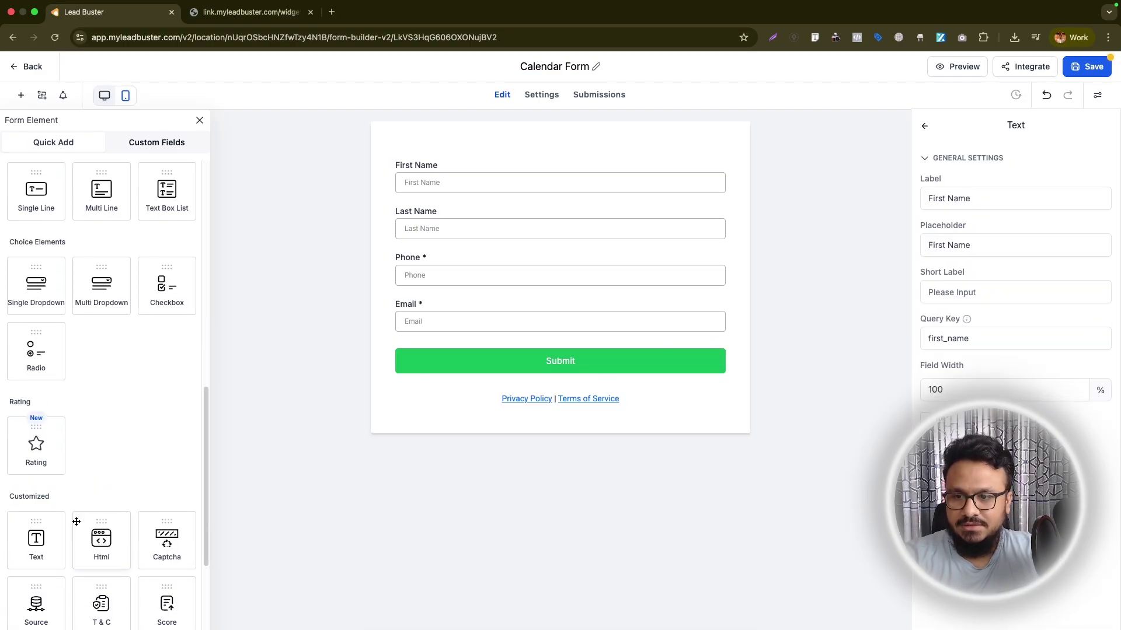
{"action": "left_click_drag", "start_coordinate": [101, 410], "coordinate": [488, 360]}
{"action": "left_click", "coordinate": [697, 428]}
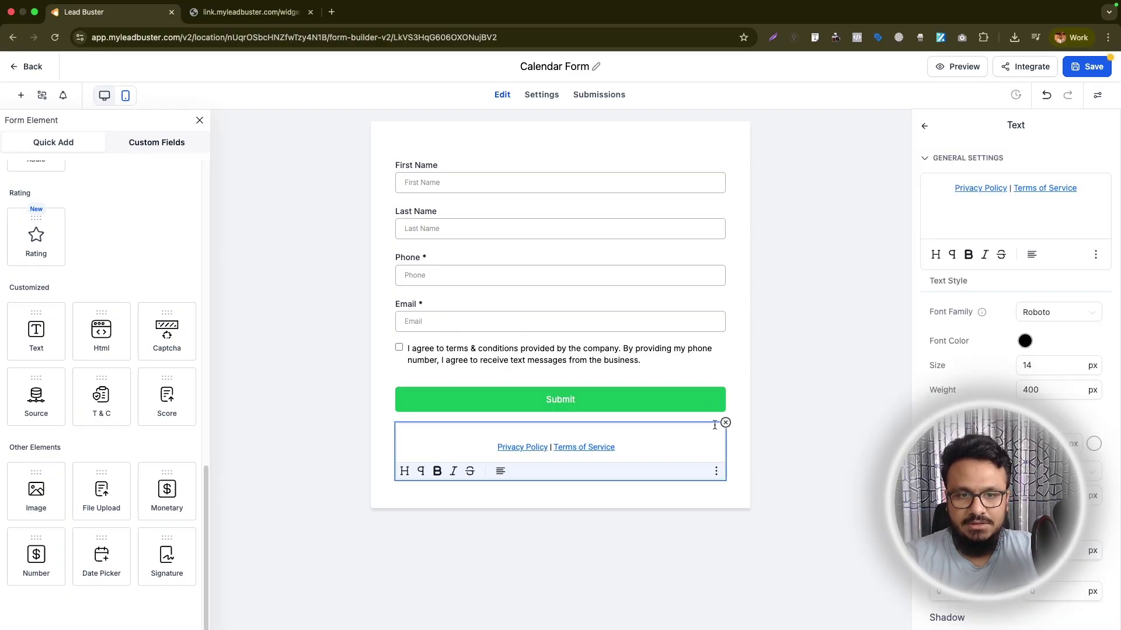
{"action": "left_click", "coordinate": [725, 423]}
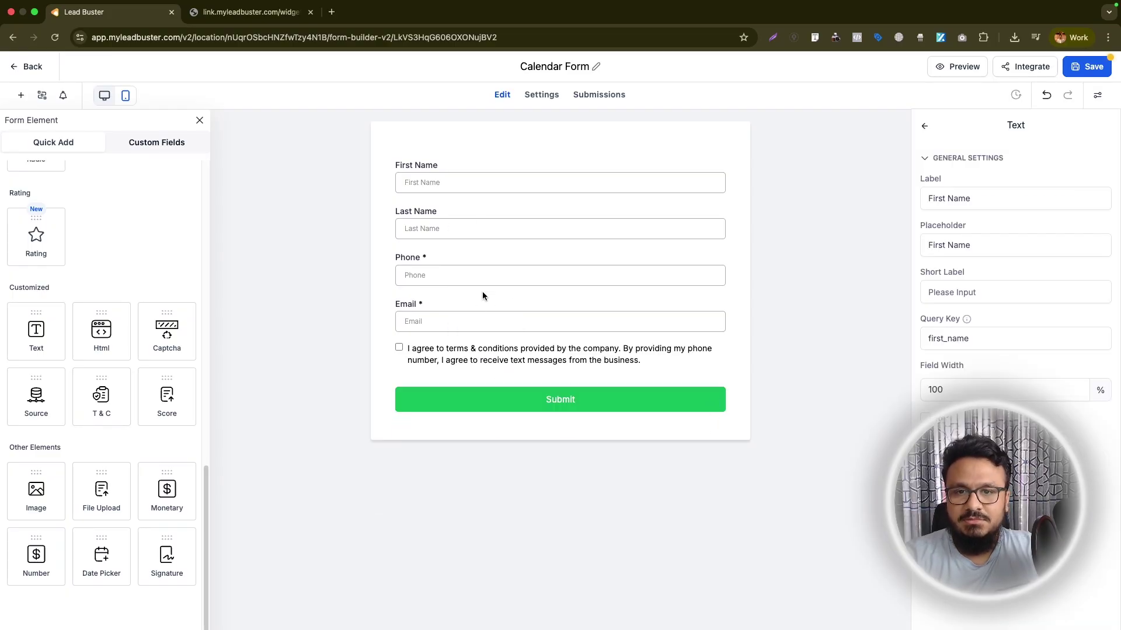
Move the Email field above the Phone field.
{"action": "left_click_drag", "start_coordinate": [416, 320], "coordinate": [412, 269]}
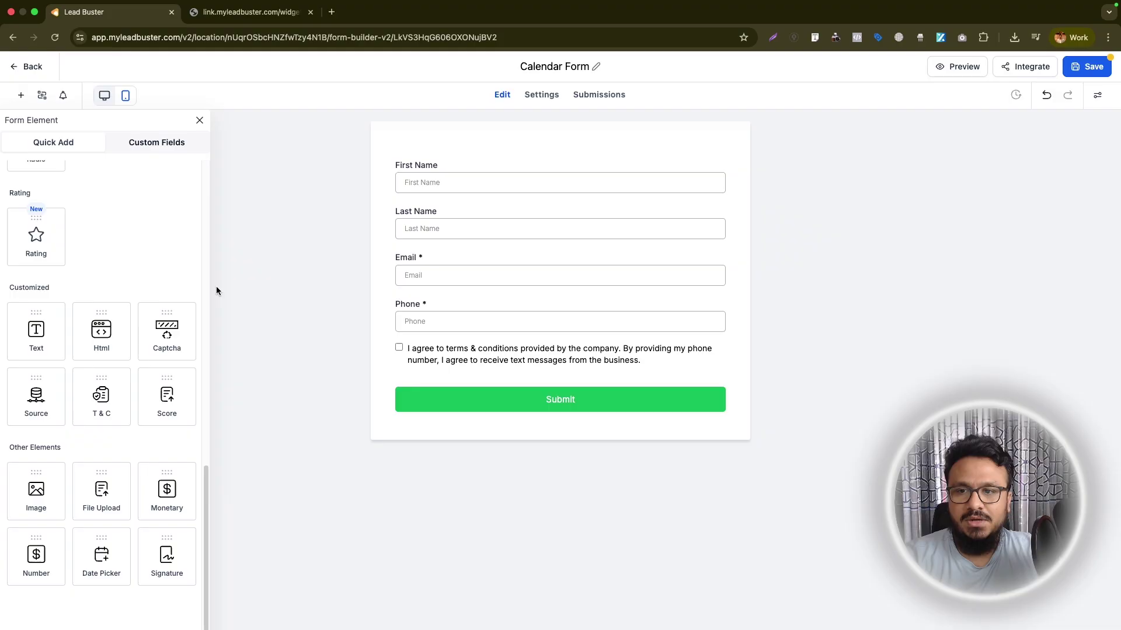
{"action": "scroll", "coordinate": [89, 370], "scroll_direction": "up", "scroll_amount": 10}
{"action": "scroll", "coordinate": [100, 352], "scroll_direction": "down", "scroll_amount": 5}
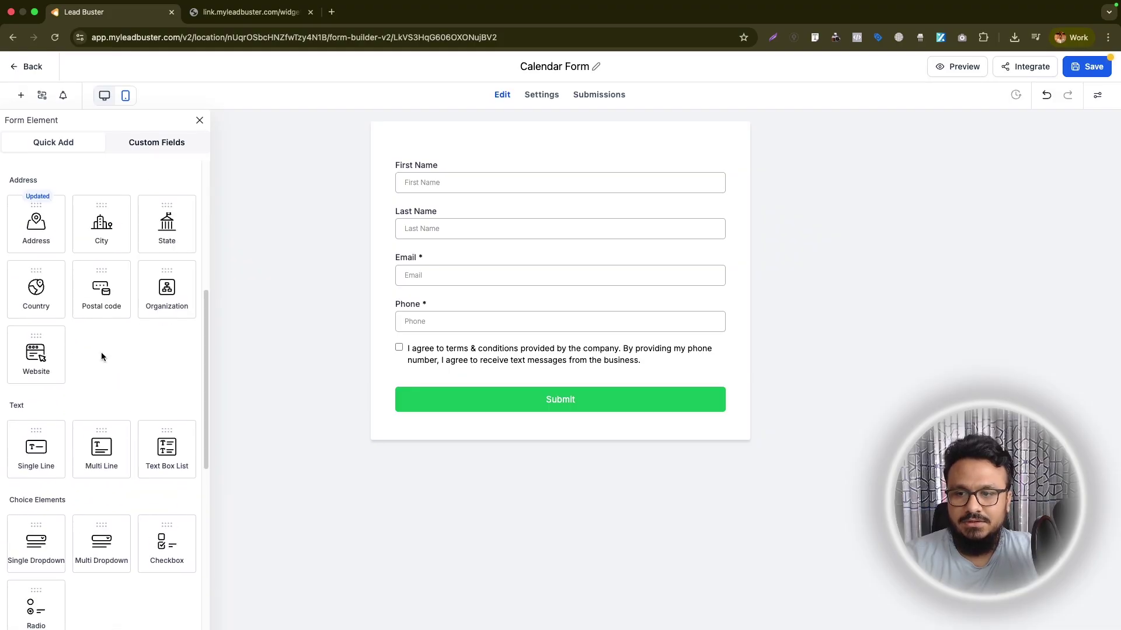
{"action": "scroll", "coordinate": [102, 347], "scroll_direction": "up", "scroll_amount": 5}
{"action": "scroll", "coordinate": [113, 316], "scroll_direction": "down", "scroll_amount": 1}
{"action": "scroll", "coordinate": [118, 308], "scroll_direction": "down", "scroll_amount": 5}
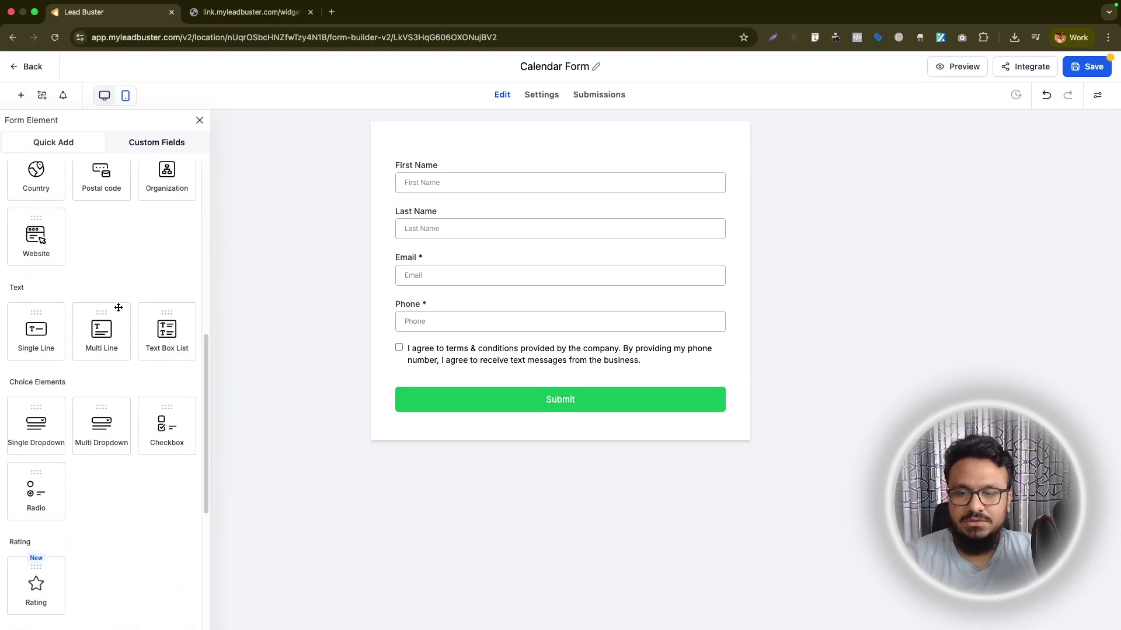
Add a radio question 'What's your fitness goal?' below Phone with first option Lose weight.
{"action": "left_click_drag", "start_coordinate": [58, 476], "coordinate": [438, 350]}
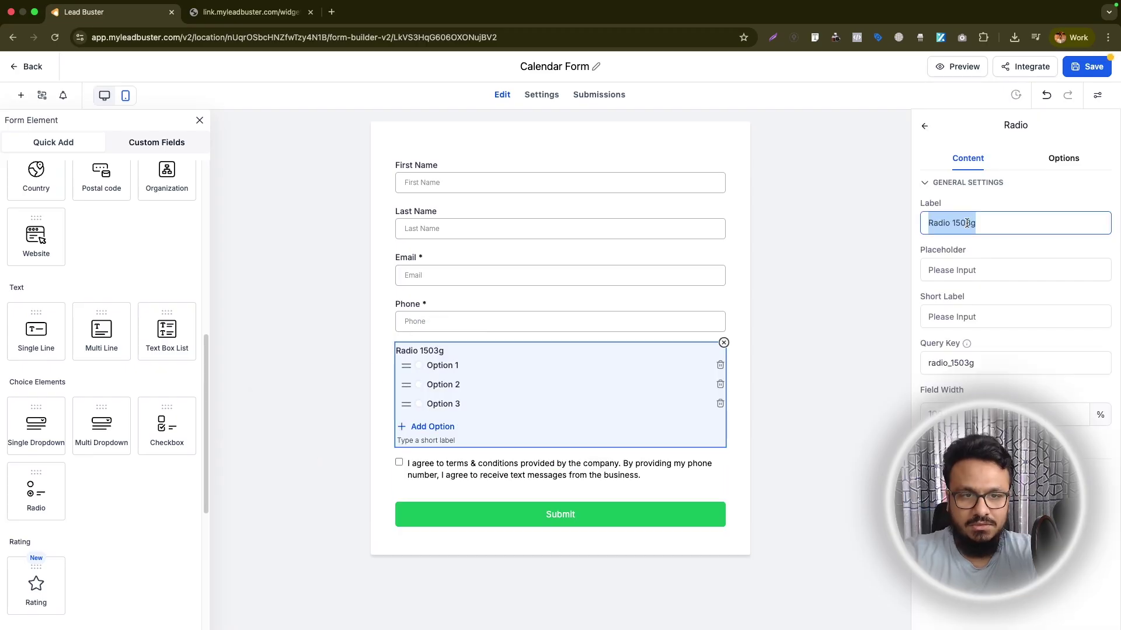
{"action": "type", "text": "What's your "}
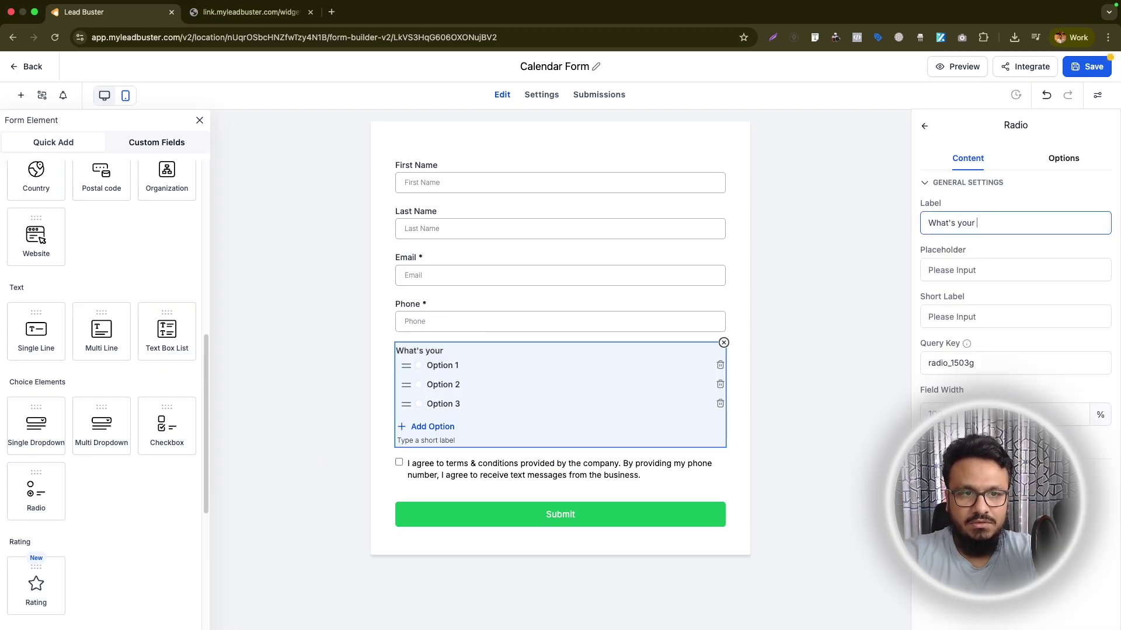
{"action": "type", "text": "fitness goal?"}
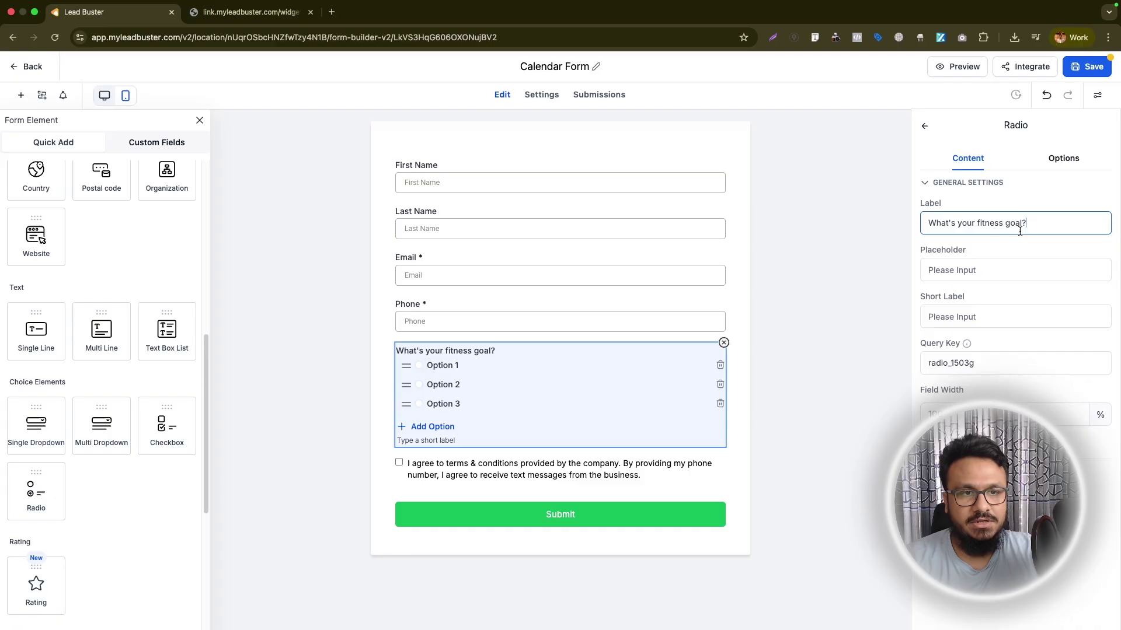
{"action": "left_click", "coordinate": [1063, 160]}
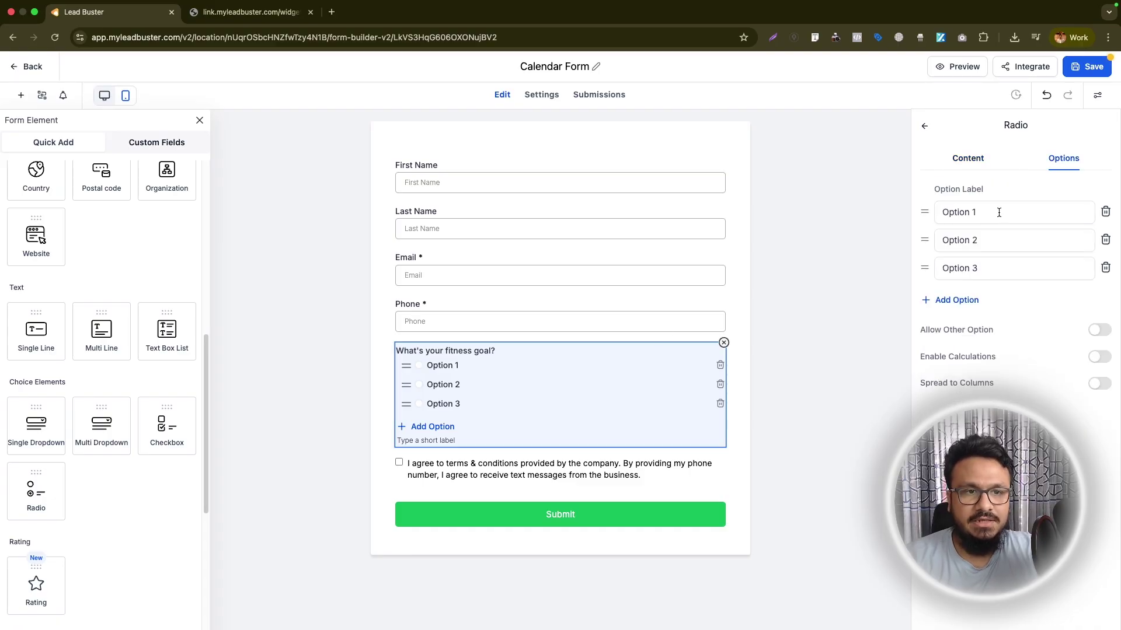
{"action": "left_click_drag", "start_coordinate": [999, 213], "coordinate": [907, 210]}
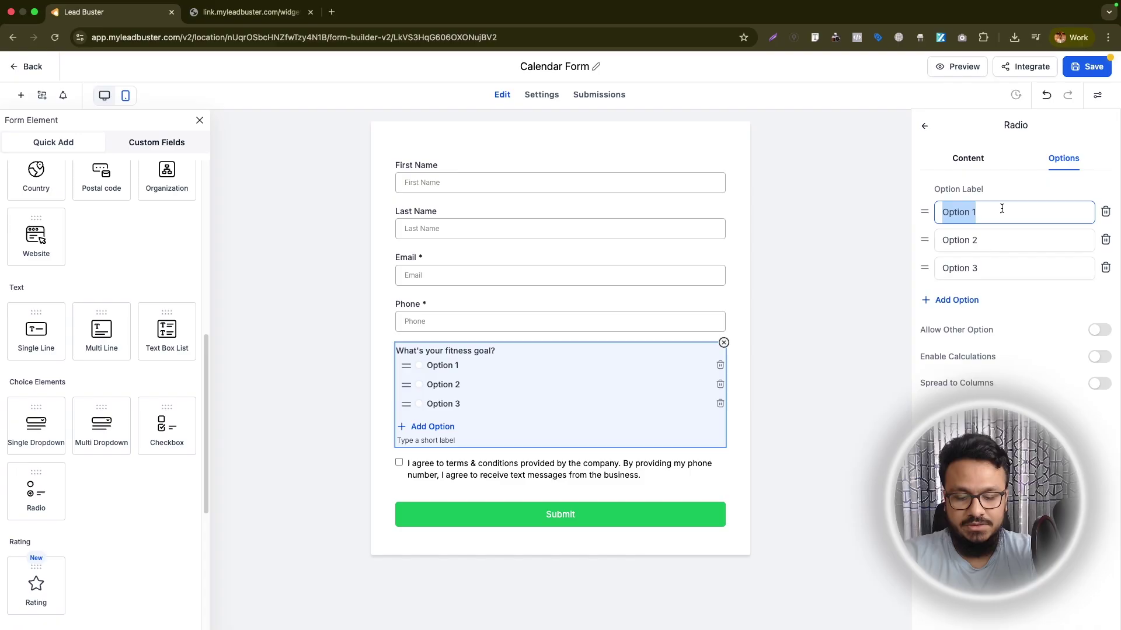
{"action": "type", "text": "Lose weight"}
Add options Enter competition, Stay fit and Other, then a Single Line field below.
{"action": "key", "text": "Tab"}
{"action": "type", "text": "Cn"}
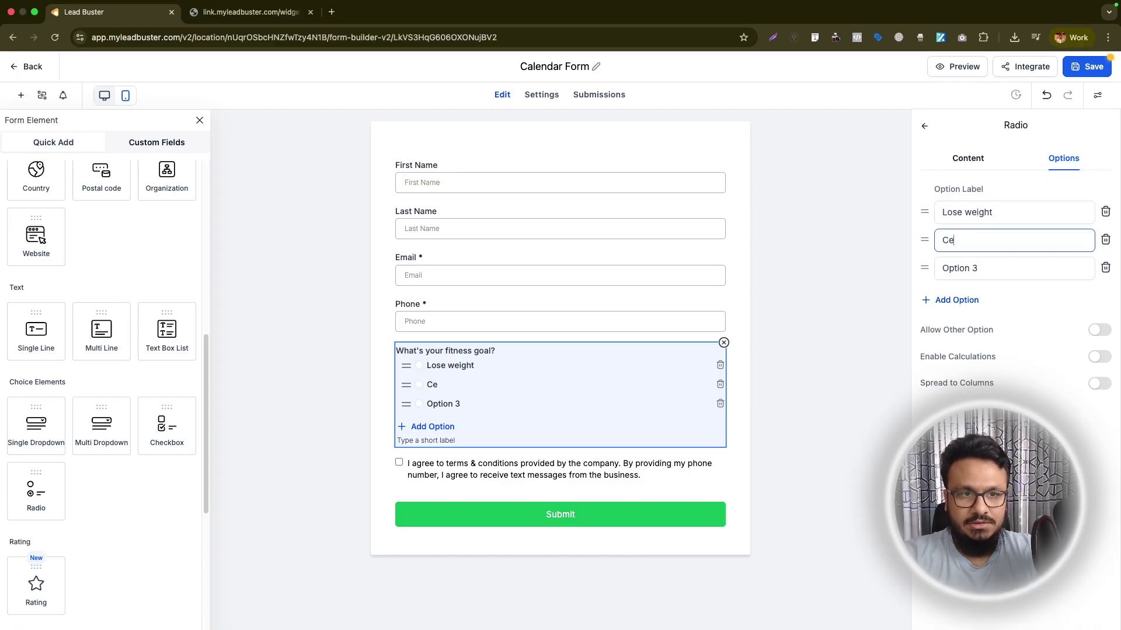
{"action": "type", "text": "ter competion"}
{"action": "key", "text": "Tab"}
{"action": "type", "text": "Stay f"}
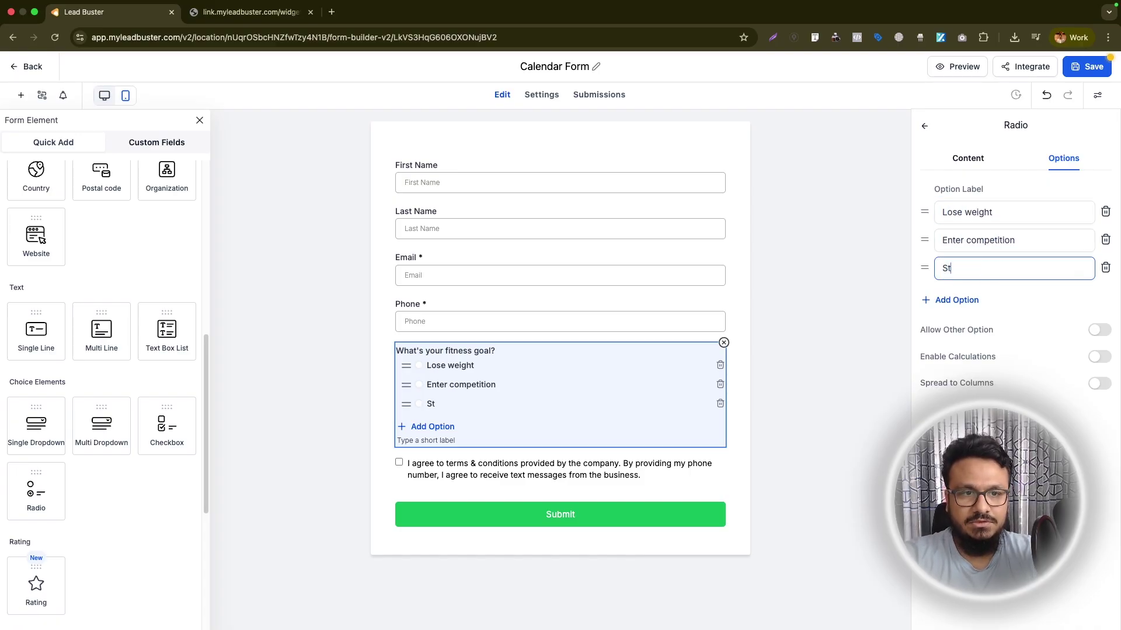
{"action": "key", "text": "Return"}
{"action": "type", "text": "Other"}
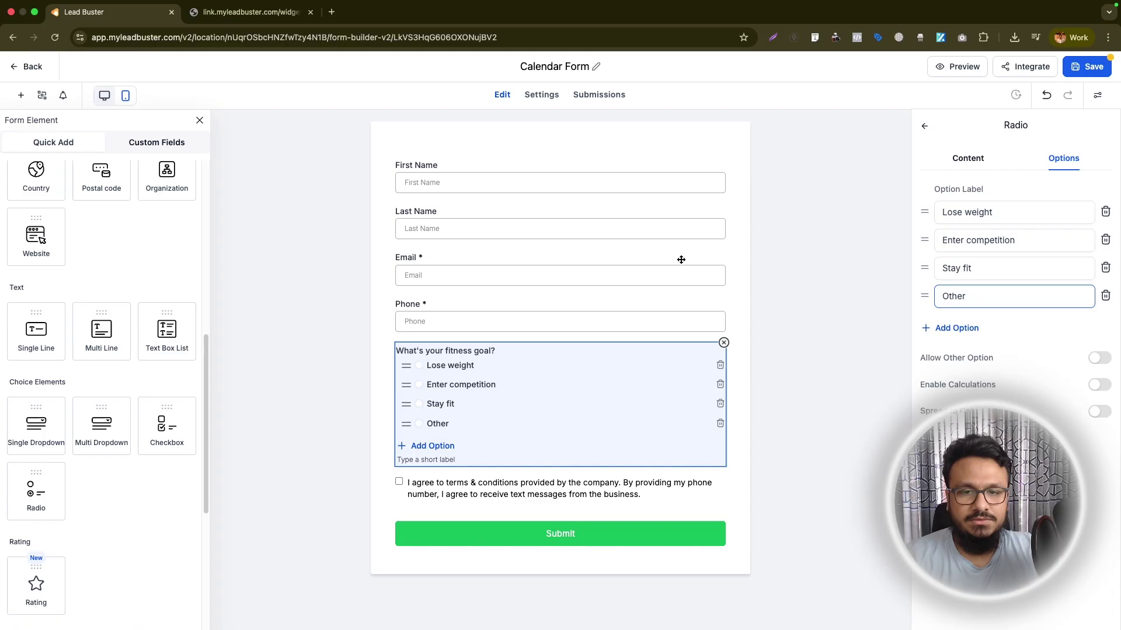
{"action": "left_click_drag", "start_coordinate": [57, 337], "coordinate": [467, 467]}
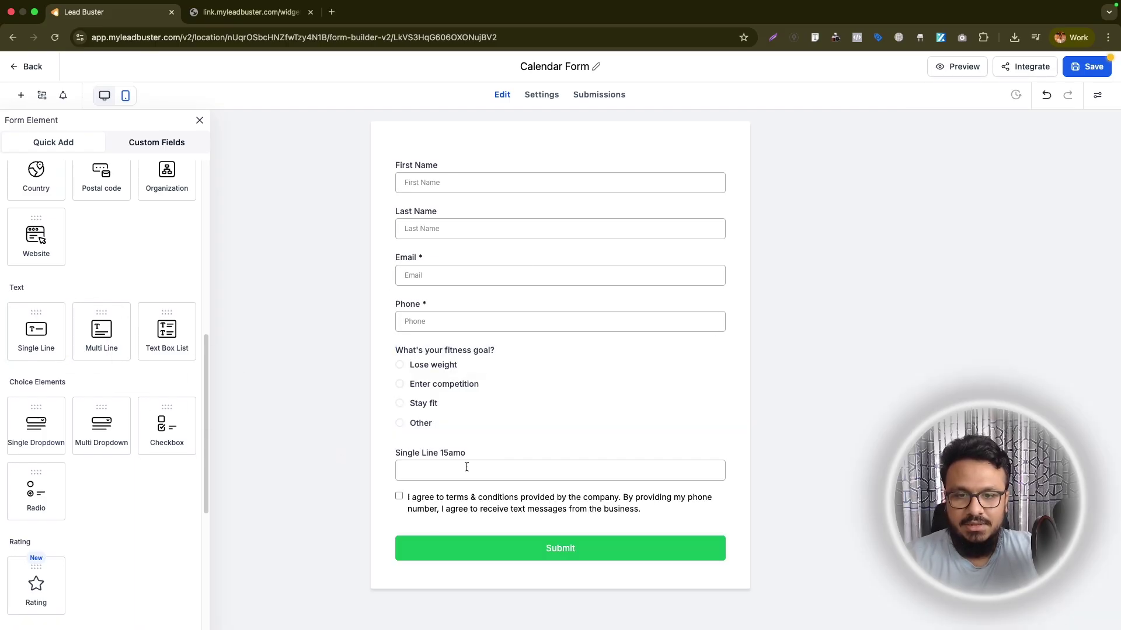
{"action": "left_click", "coordinate": [453, 463]}
{"action": "double_click", "coordinate": [940, 198]}
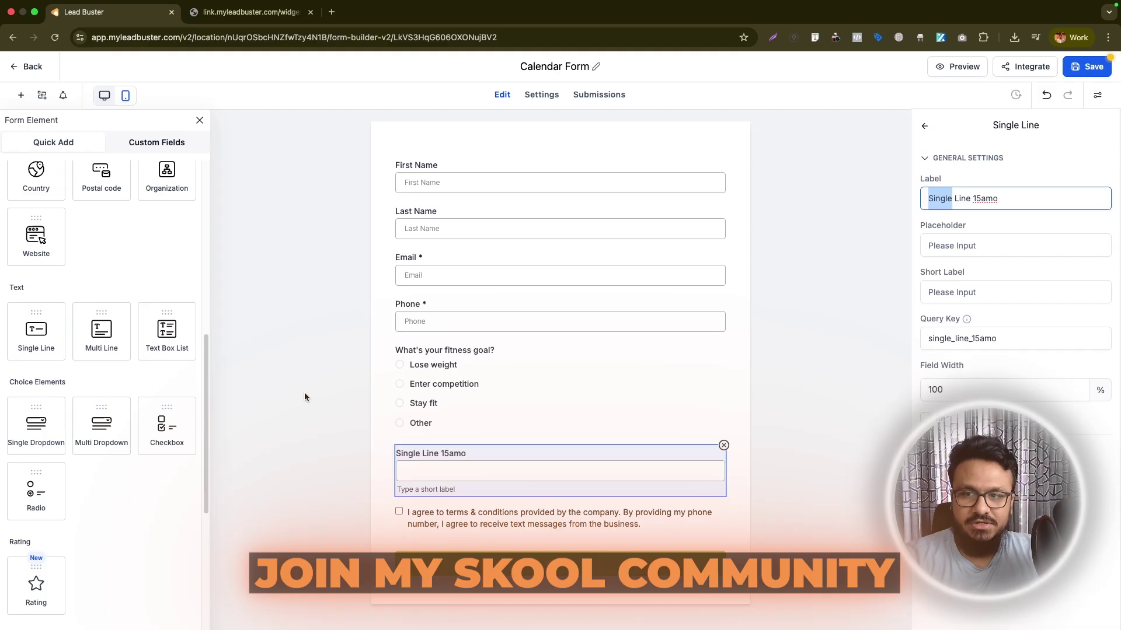
{"action": "scroll", "coordinate": [127, 393], "scroll_direction": "down", "scroll_amount": 6}
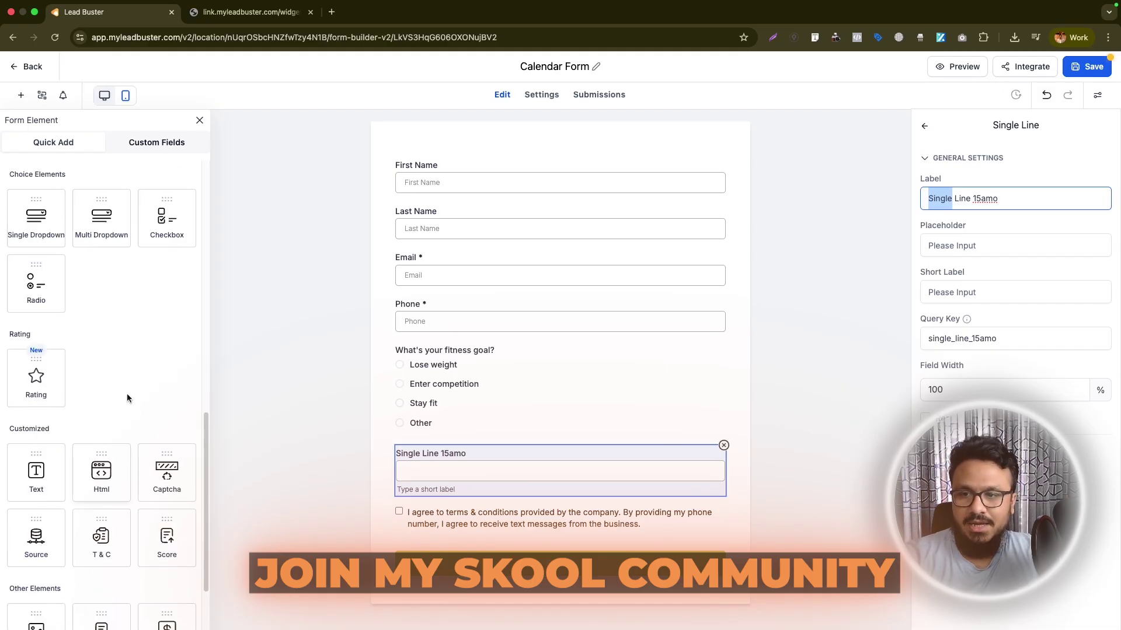
{"action": "scroll", "coordinate": [75, 341], "scroll_direction": "up", "scroll_amount": 1}
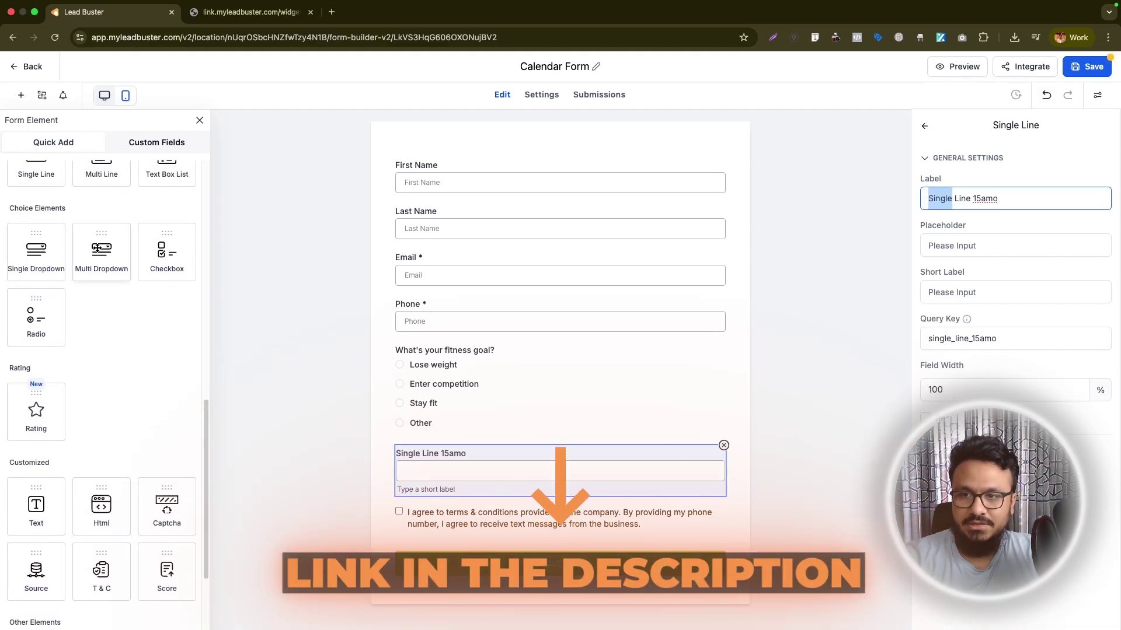
{"action": "scroll", "coordinate": [128, 325], "scroll_direction": "up", "scroll_amount": 1}
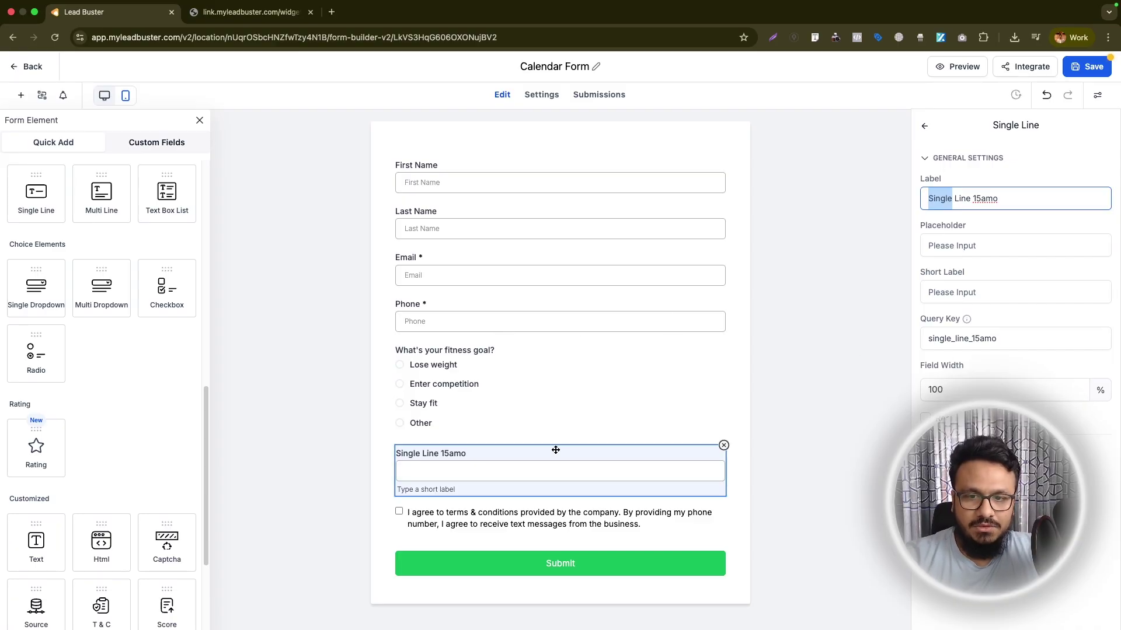
Label the text field 'How much time do you want to invest in your fitness?' and save the form.
{"action": "triple_click", "coordinate": [966, 201]}
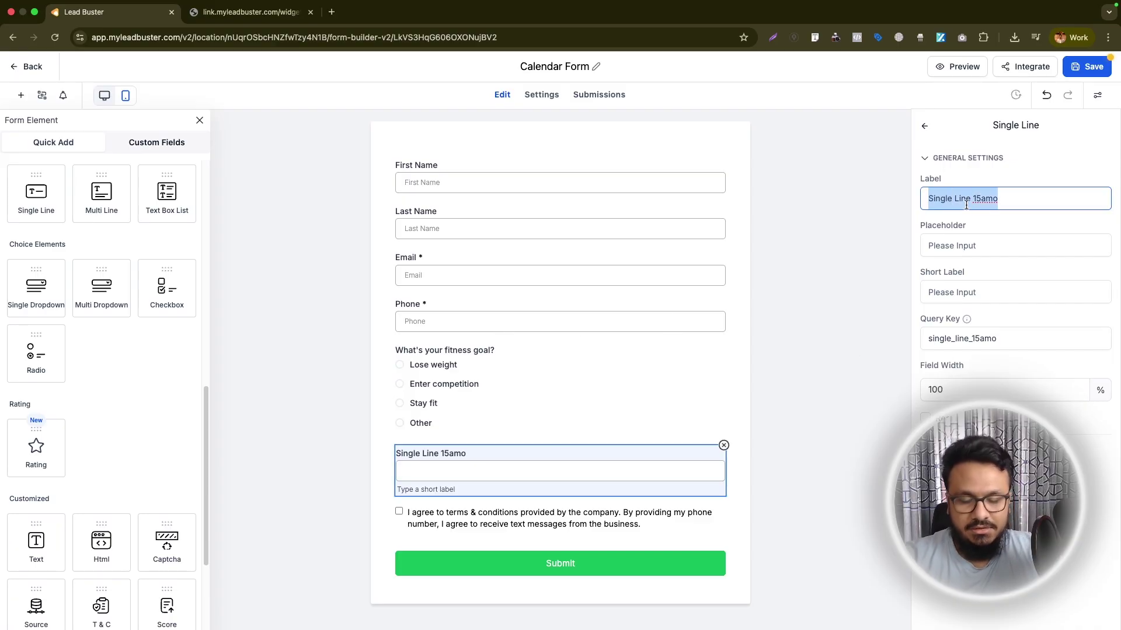
{"action": "type", "text": "How "}
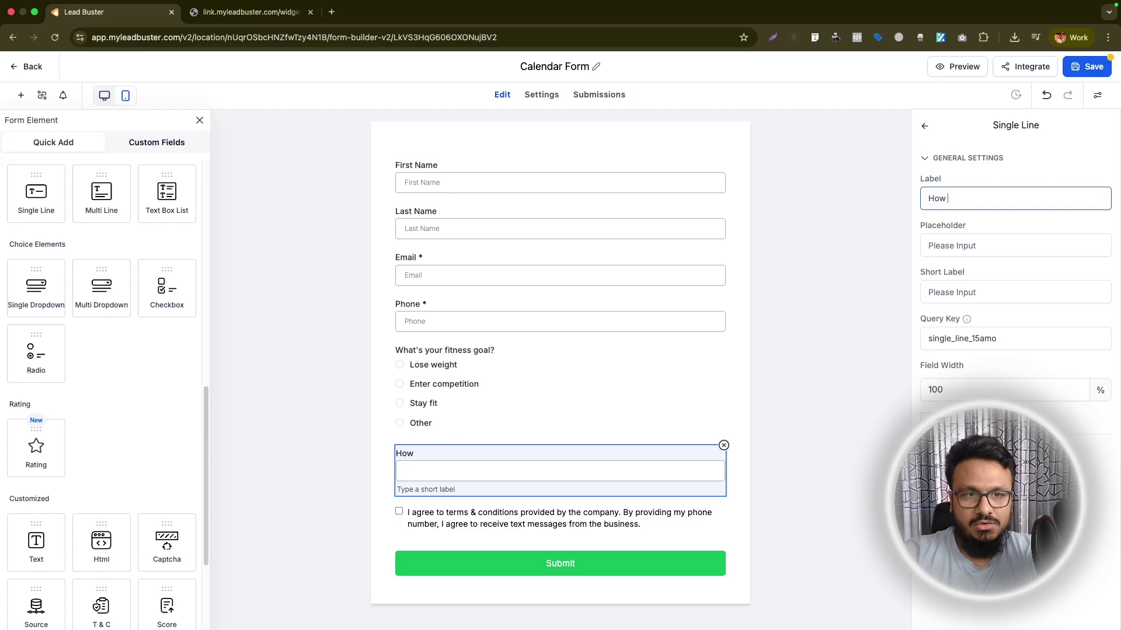
{"action": "type", "text": "much time"}
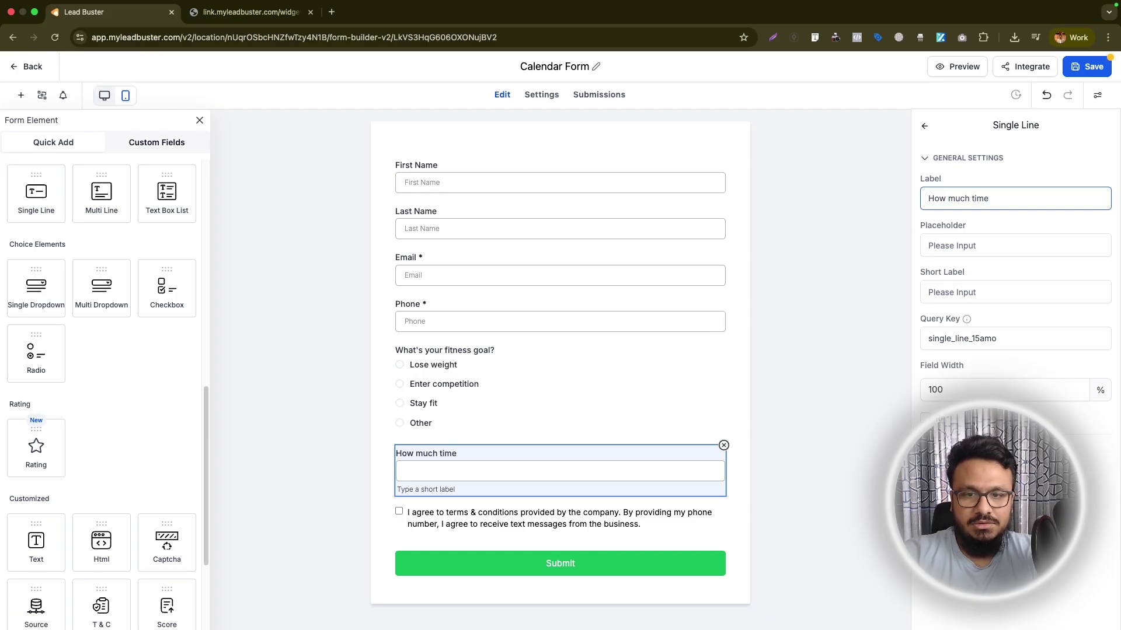
{"action": "type", "text": " do you want to inve"}
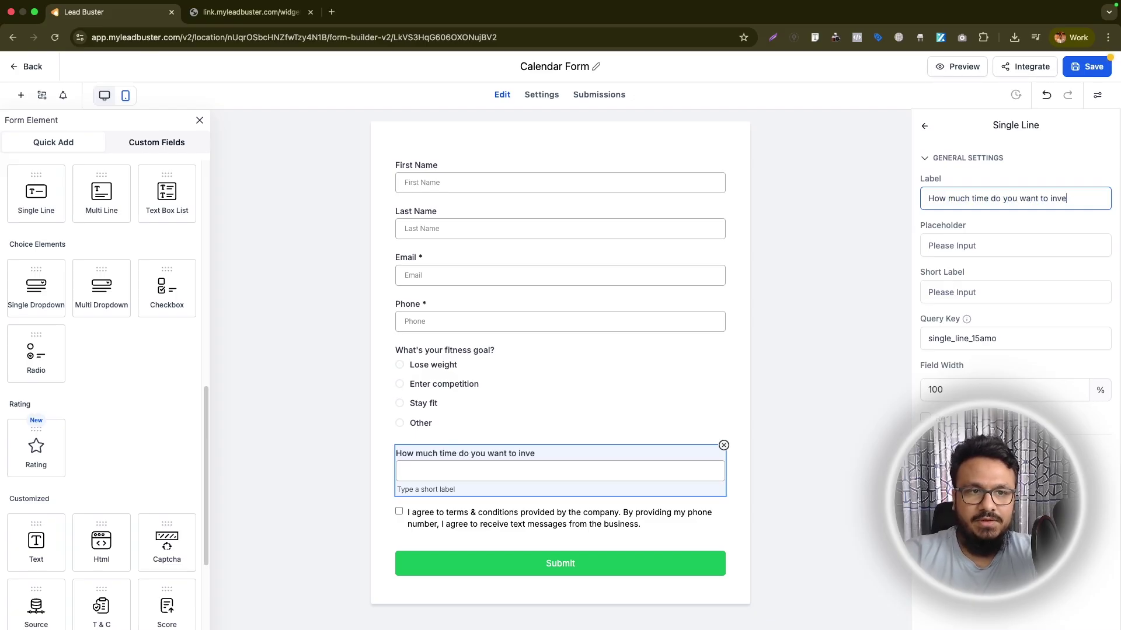
{"action": "type", "text": "st in your fitness?"}
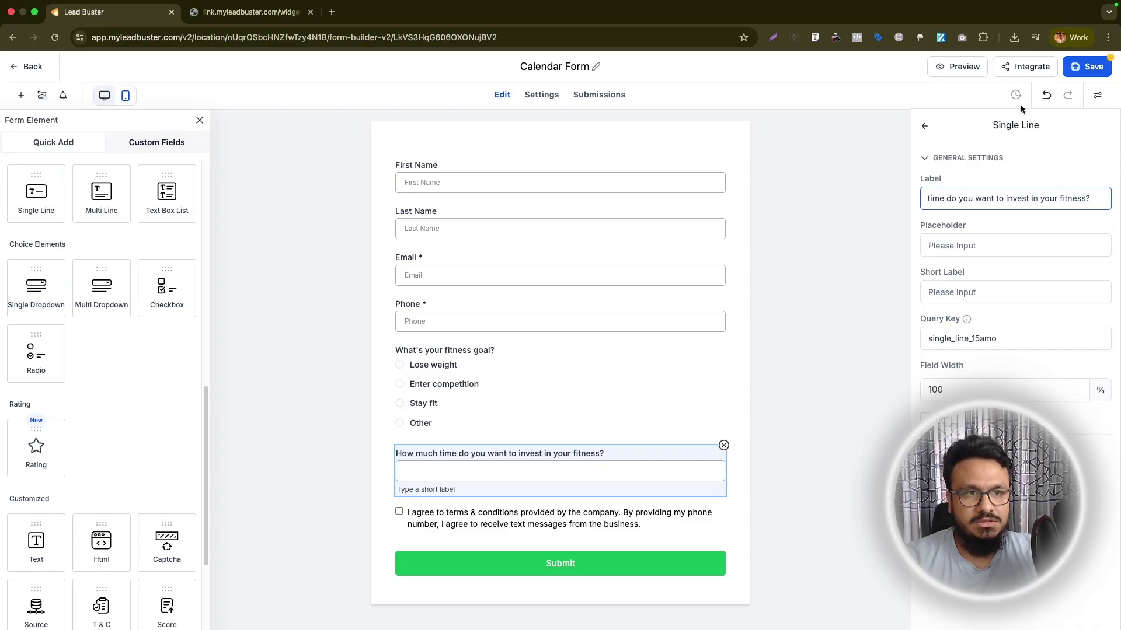
{"action": "left_click", "coordinate": [1069, 68]}
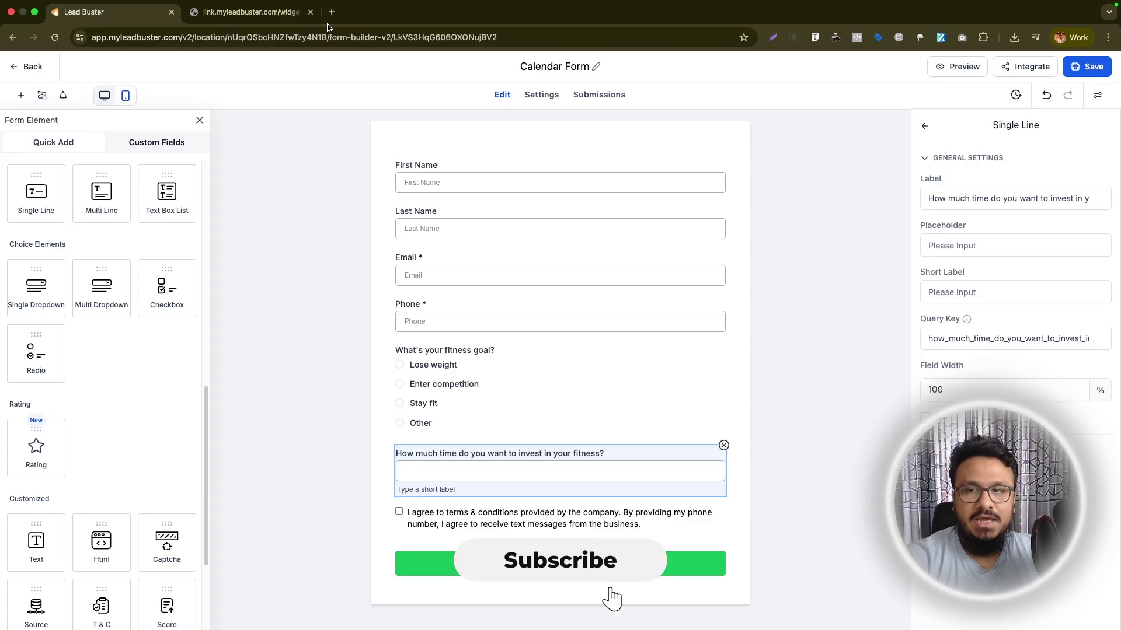
Select Calendar Form as the Book An Appointment With Me calendar's booking form and save.
{"action": "left_click", "coordinate": [26, 66]}
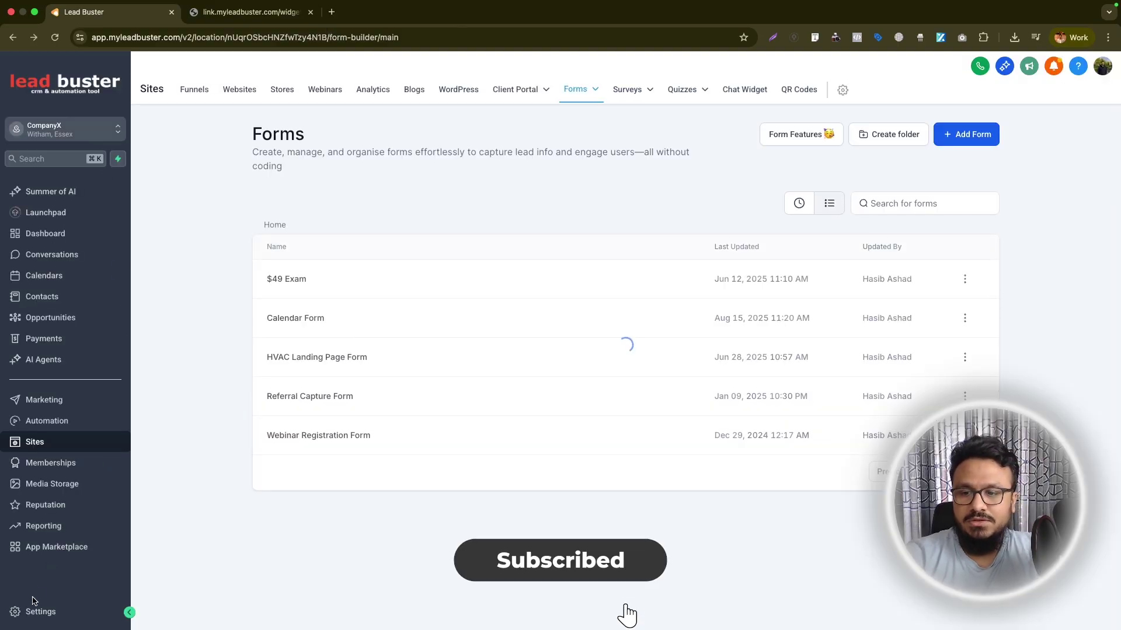
{"action": "left_click", "coordinate": [32, 610]}
{"action": "left_click", "coordinate": [33, 411]}
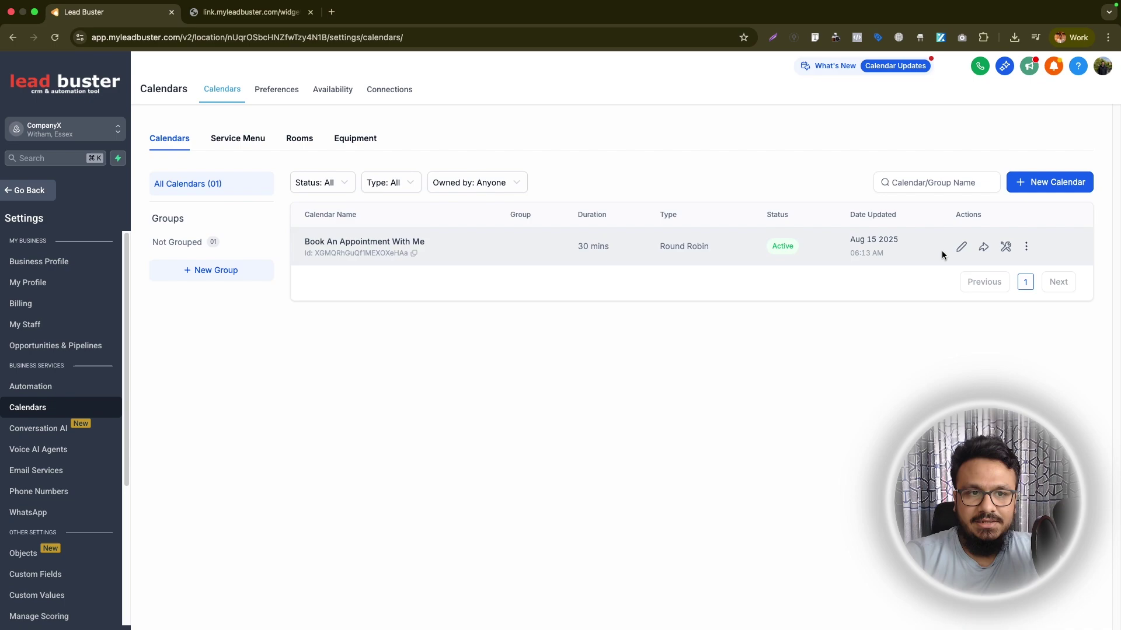
{"action": "left_click", "coordinate": [961, 246]}
{"action": "left_click", "coordinate": [341, 177]}
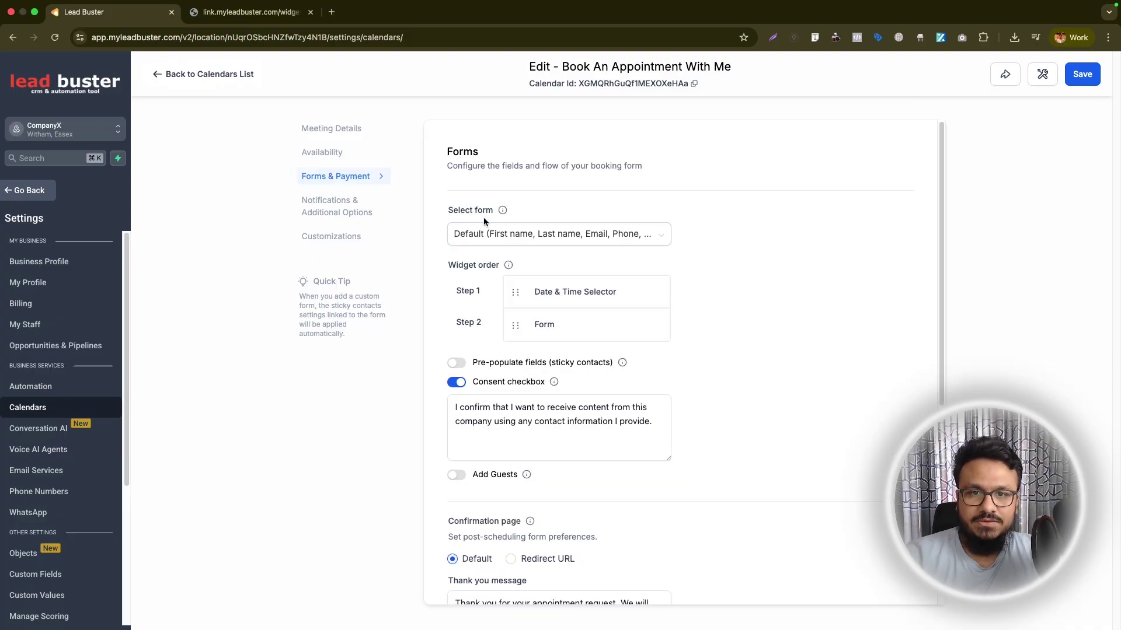
{"action": "left_click", "coordinate": [479, 232]}
{"action": "left_click", "coordinate": [489, 286]}
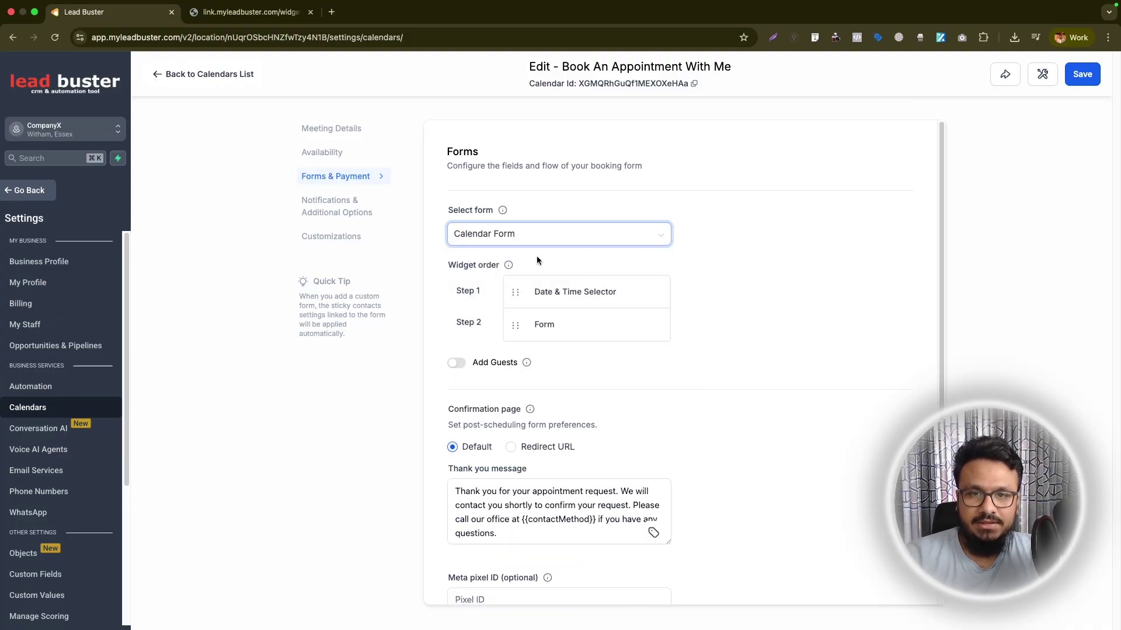
{"action": "left_click", "coordinate": [1091, 74]}
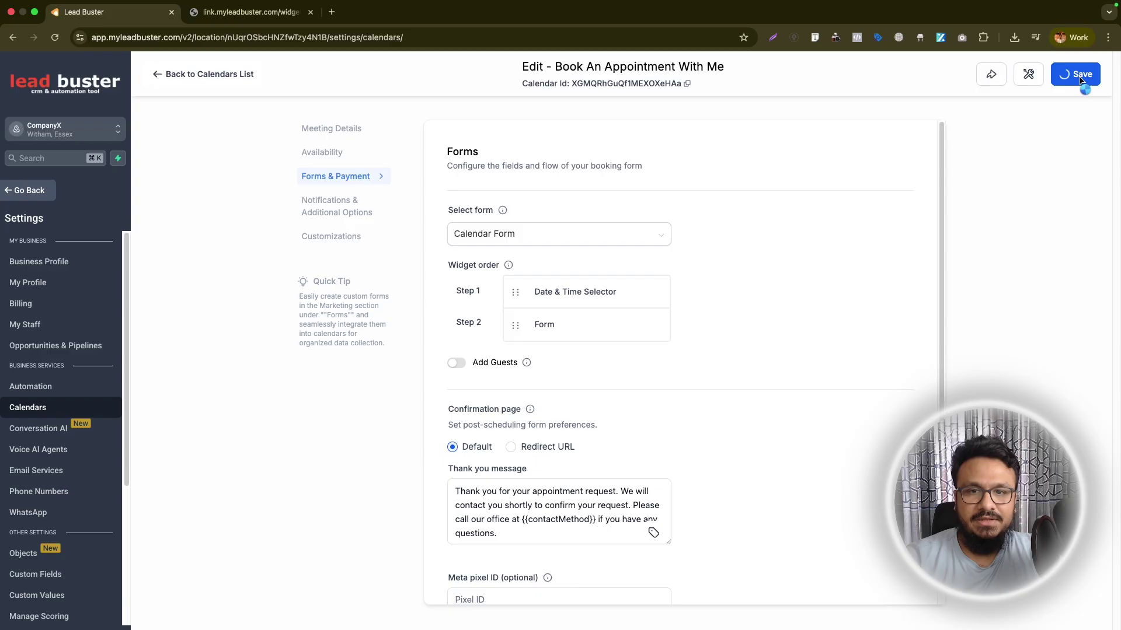
{"action": "scroll", "coordinate": [659, 315], "scroll_direction": "down", "scroll_amount": 3}
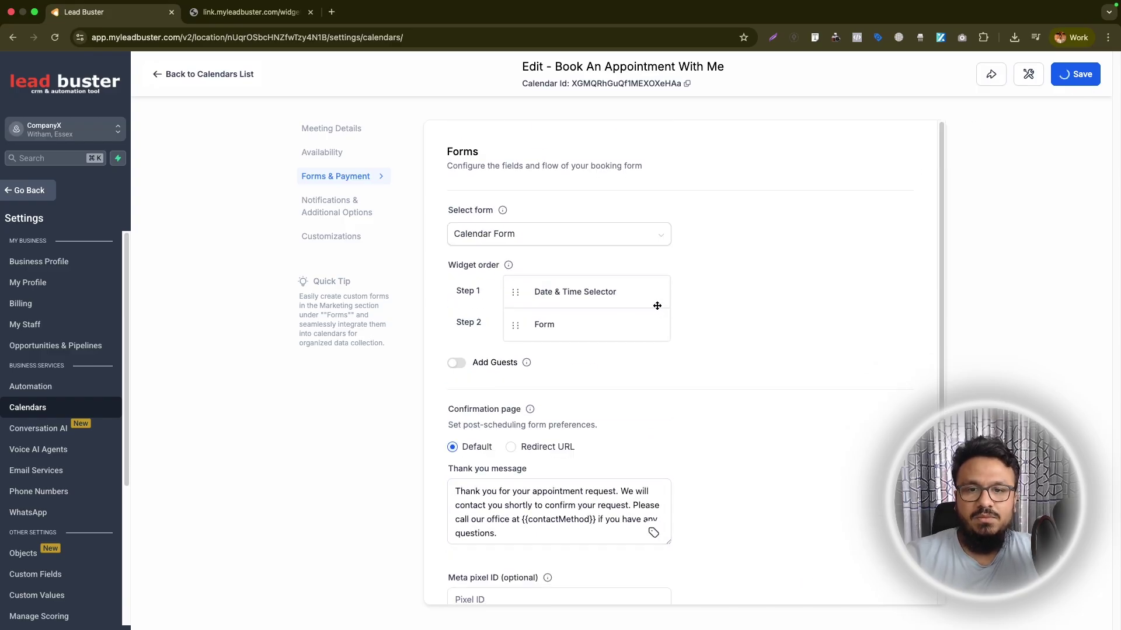
Reload the live booking page, pick 01:00 PM on Aug 15, and review the fitness-goal and time questions.
{"action": "left_click", "coordinate": [266, 17]}
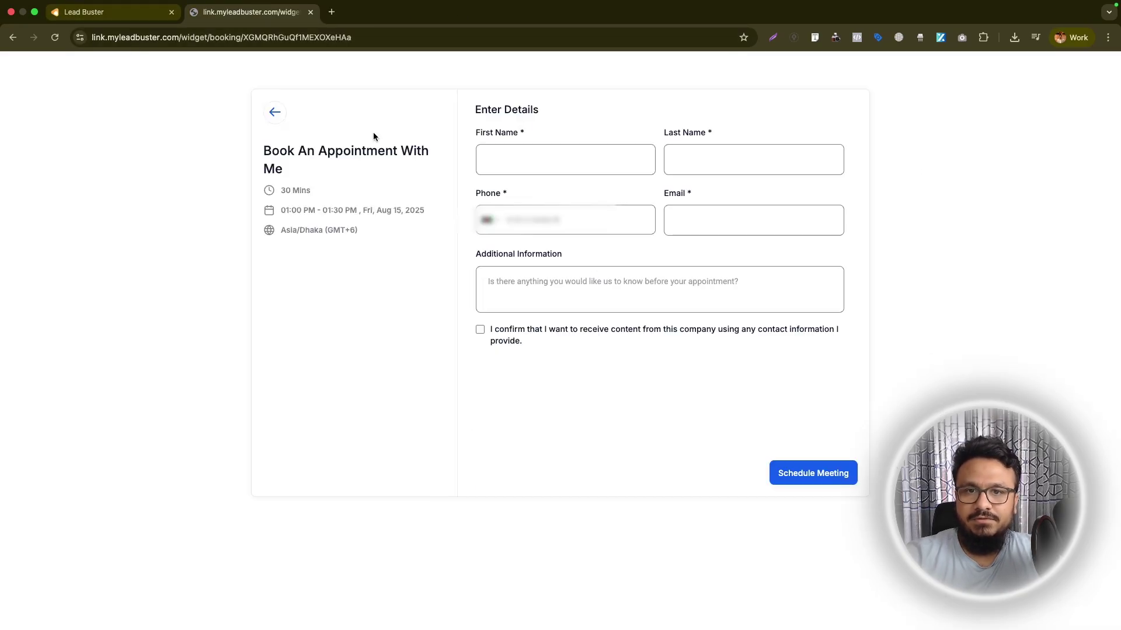
{"action": "left_click", "coordinate": [56, 43]}
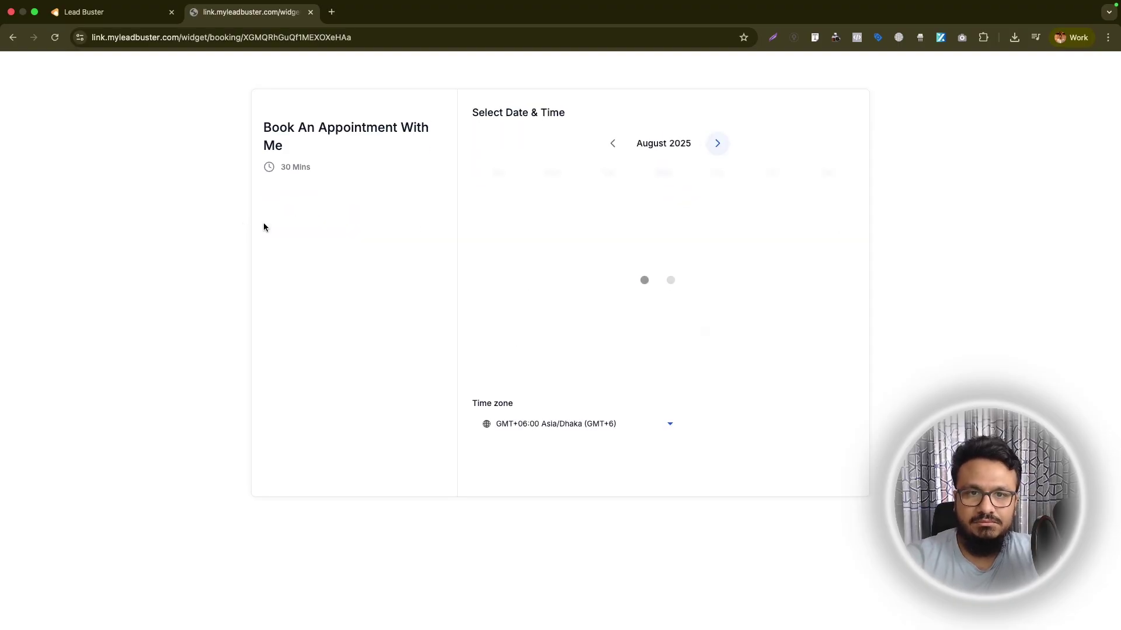
{"action": "left_click", "coordinate": [791, 177]}
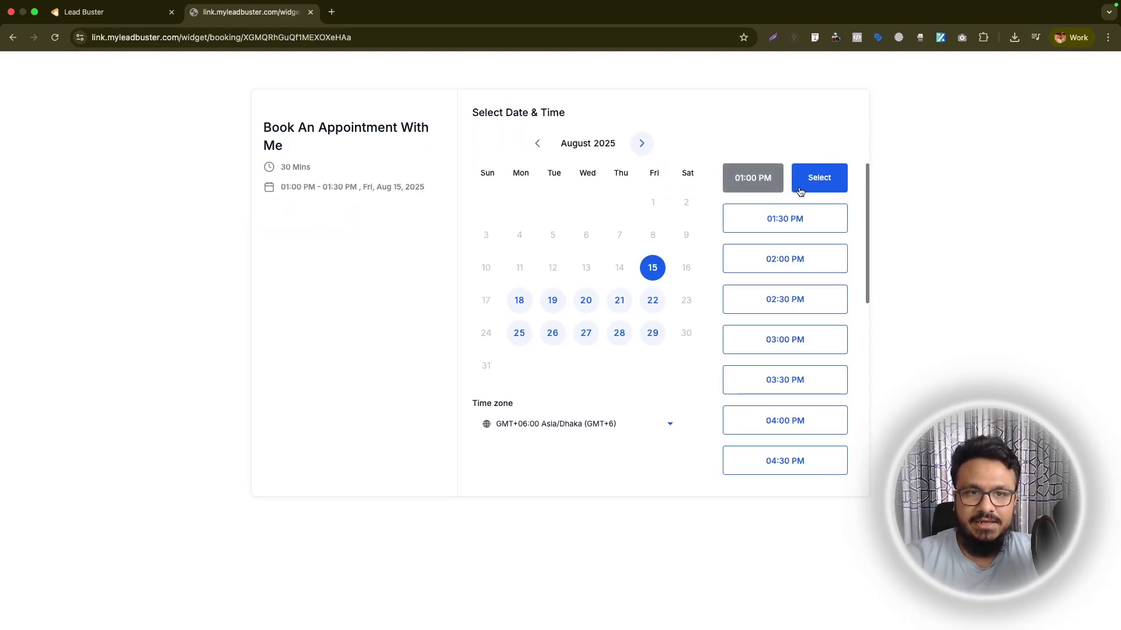
{"action": "left_click", "coordinate": [817, 177]}
{"action": "scroll", "coordinate": [595, 282], "scroll_direction": "down", "scroll_amount": 3}
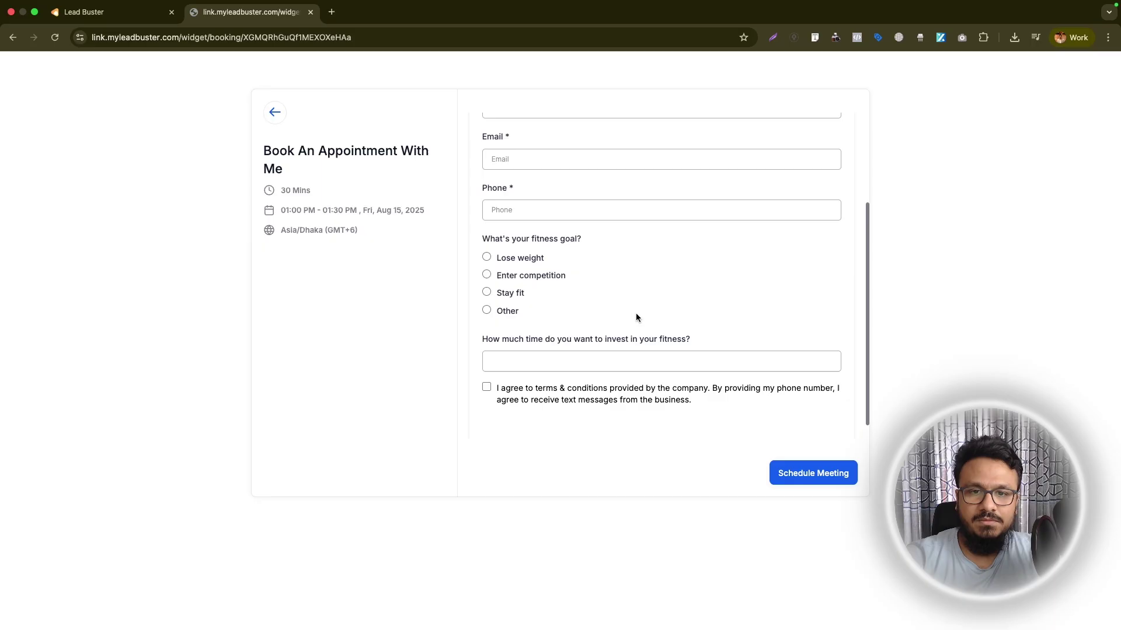
{"action": "scroll", "coordinate": [595, 280], "scroll_direction": "up", "scroll_amount": 3}
{"action": "scroll", "coordinate": [519, 280], "scroll_direction": "down", "scroll_amount": 3}
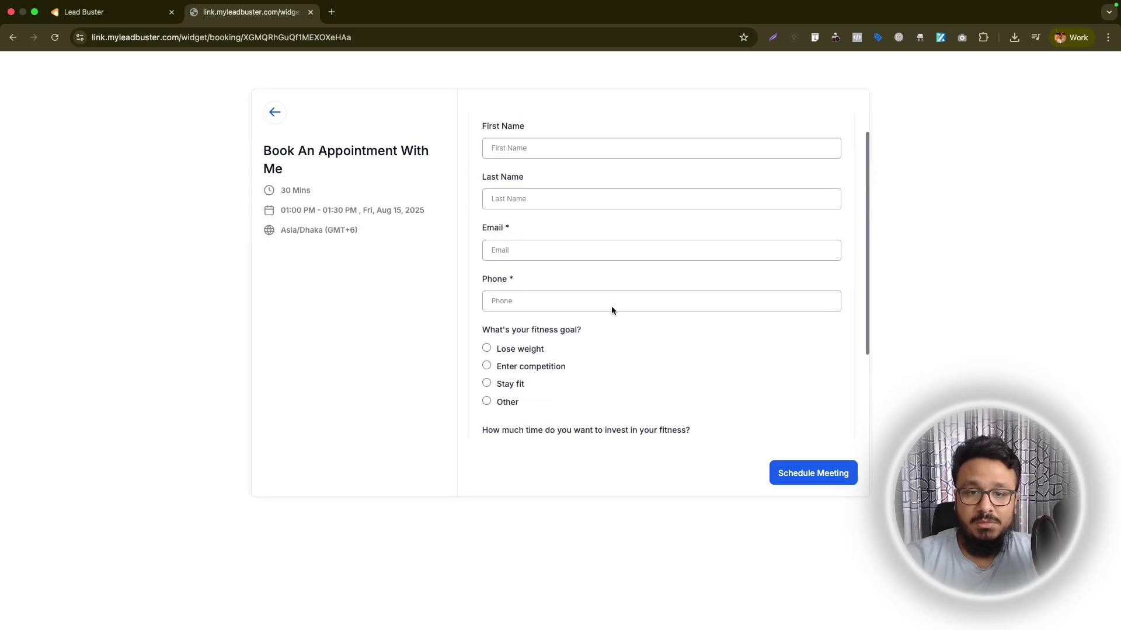
{"action": "scroll", "coordinate": [555, 292], "scroll_direction": "down", "scroll_amount": 1}
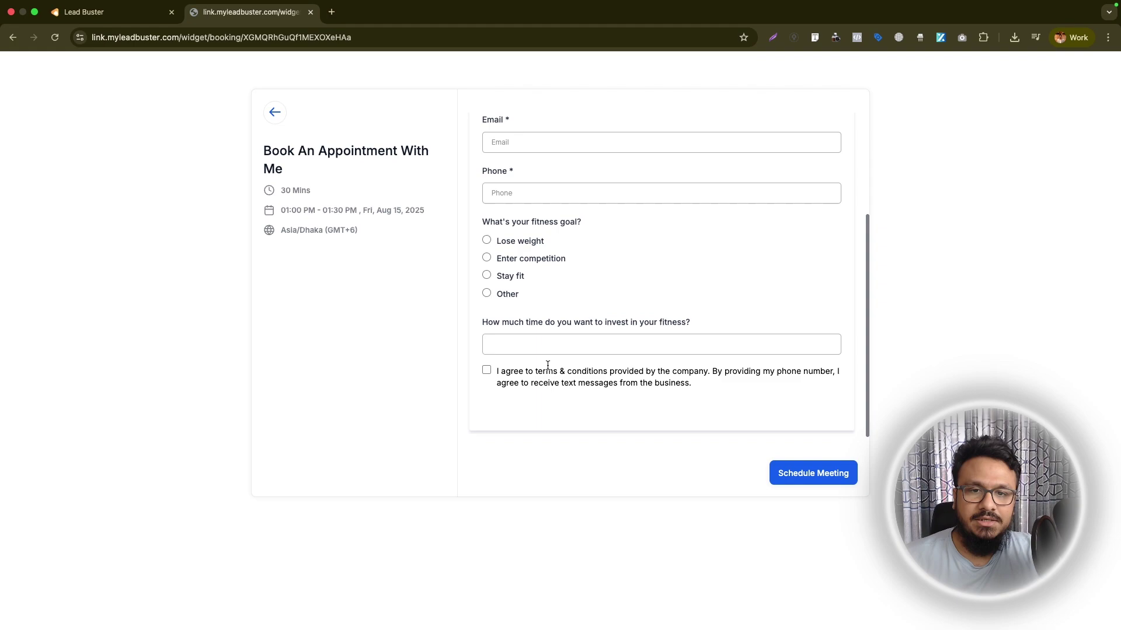
{"action": "scroll", "coordinate": [548, 364], "scroll_direction": "up", "scroll_amount": 3}
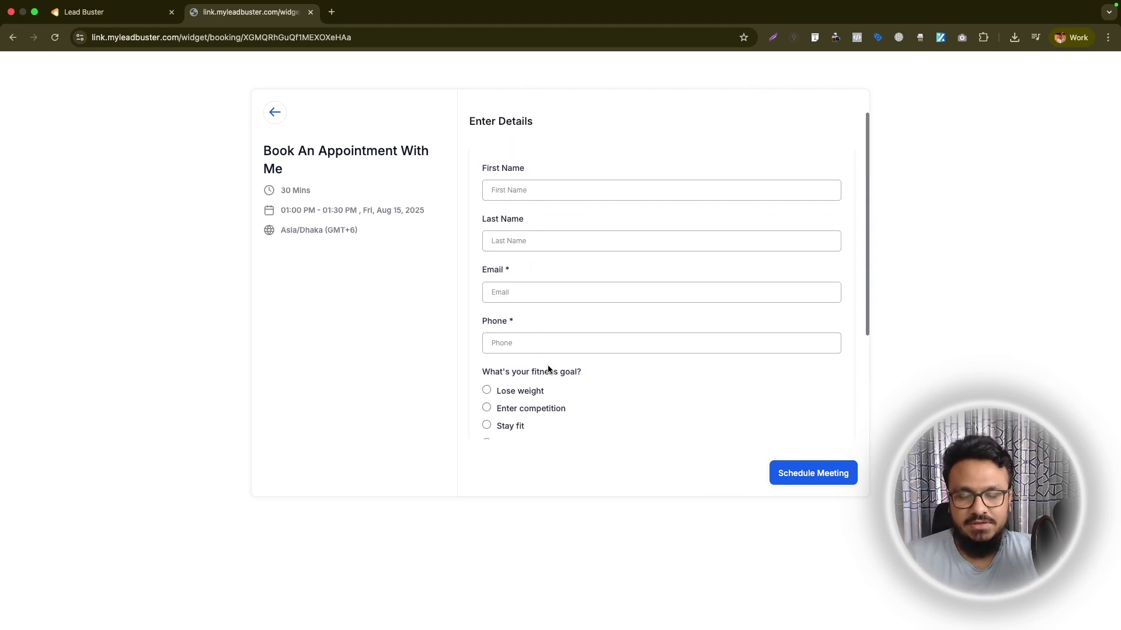
{"action": "scroll", "coordinate": [548, 369], "scroll_direction": "down", "scroll_amount": 3}
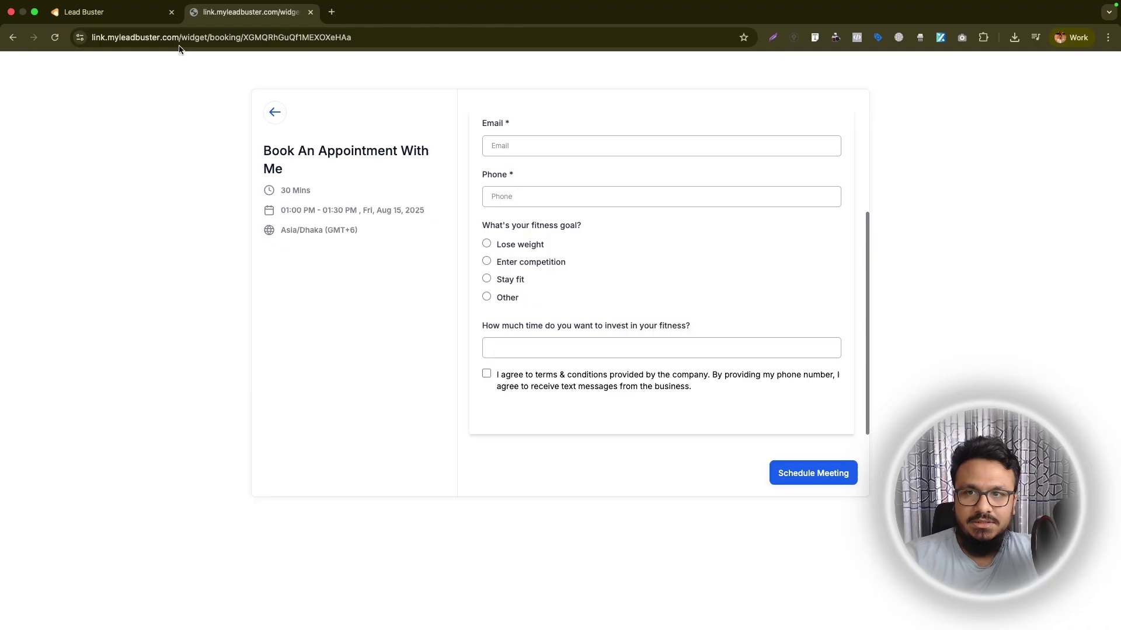
Recheck the calendar's booking form settings, then return to the live booking page.
{"action": "left_click", "coordinate": [105, 13]}
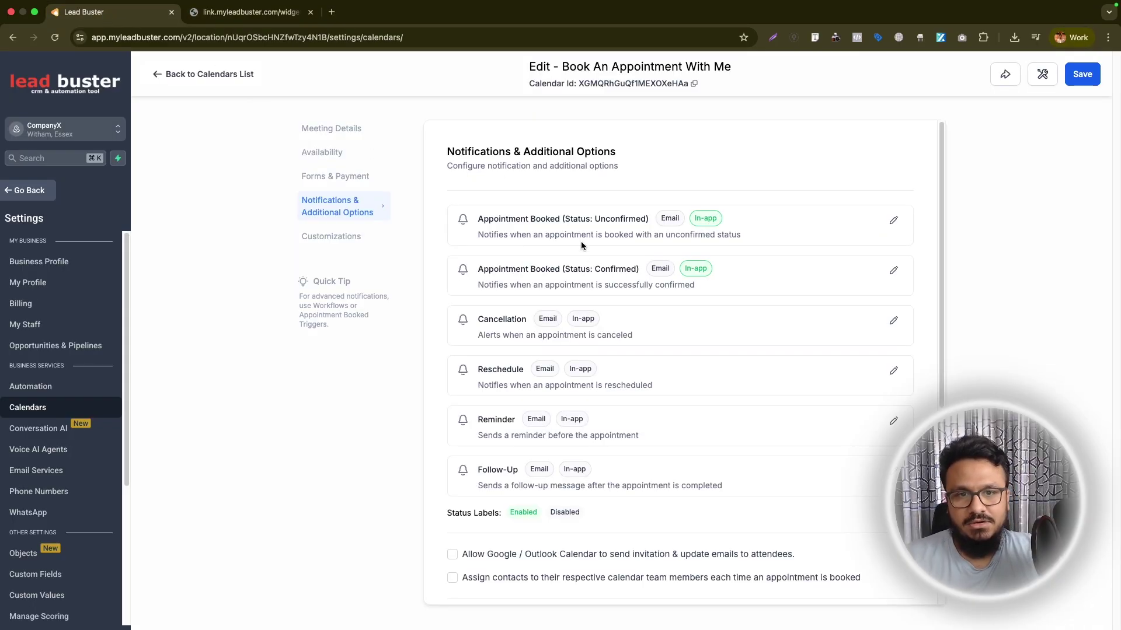
{"action": "left_click", "coordinate": [337, 177]}
{"action": "left_click", "coordinate": [251, 23]}
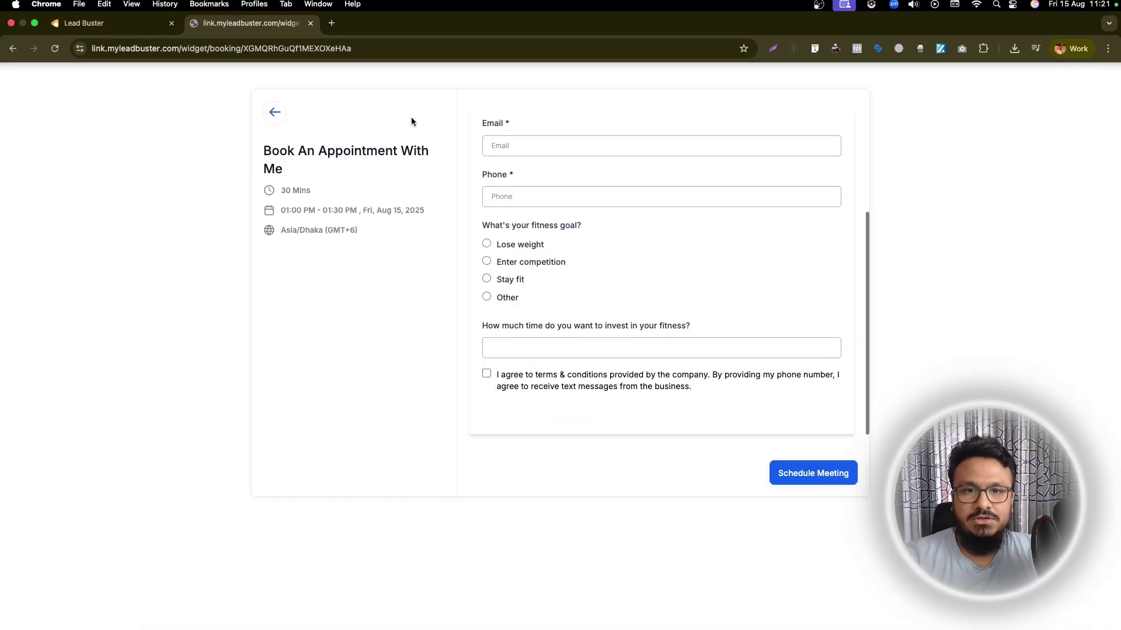
{"action": "scroll", "coordinate": [526, 228], "scroll_direction": "up", "scroll_amount": 3}
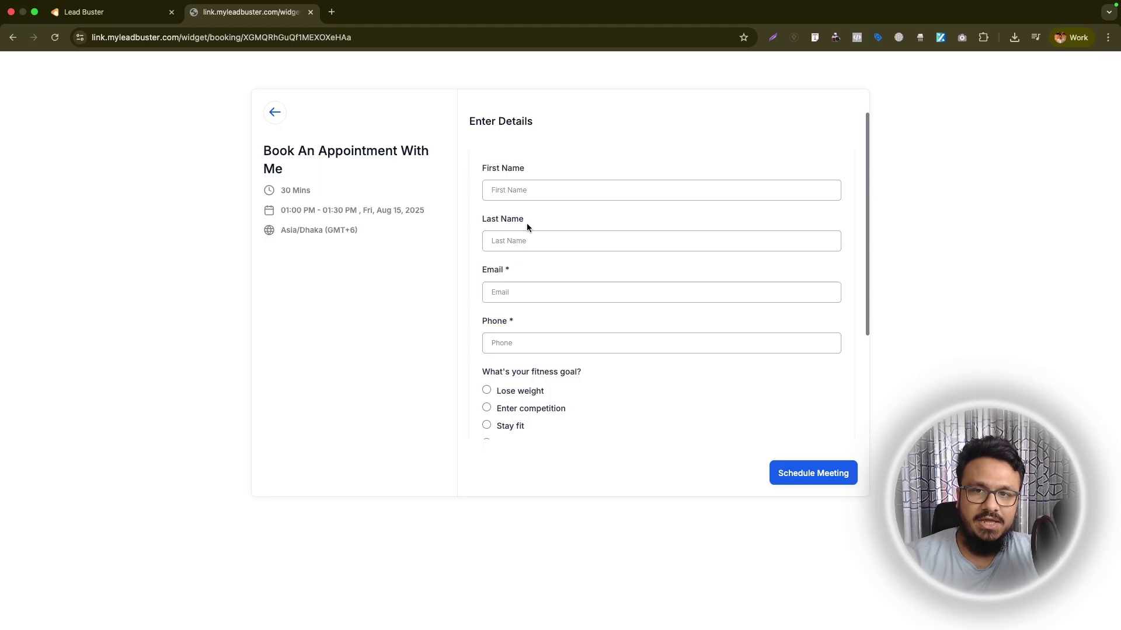